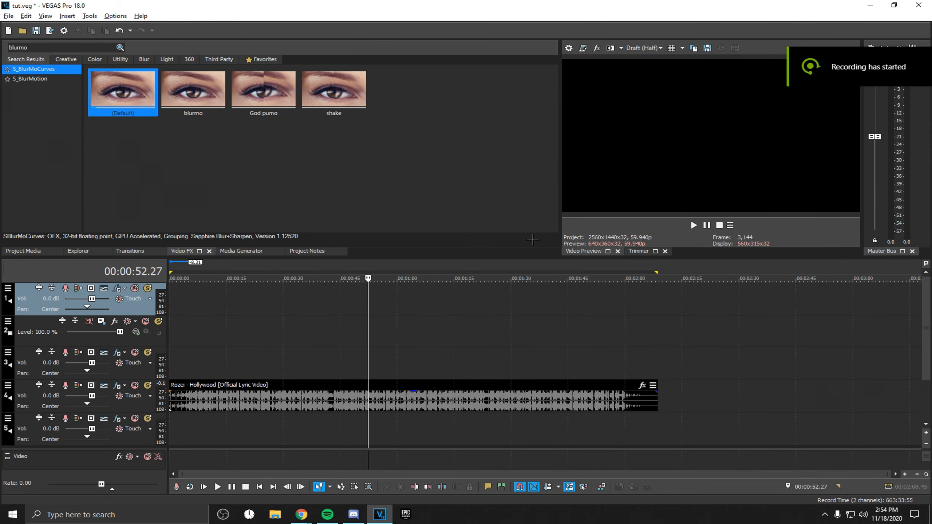
# Add the 14 BEAT DROP CLIP, 24, michael (2), 13 and 25 clips from File Explorer to the timeline
pyautogui.click(180, 362)
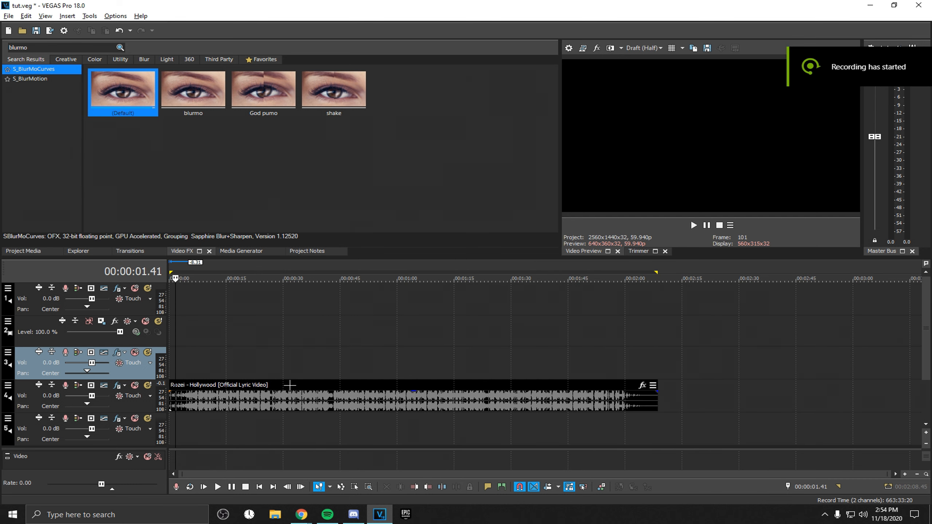
pyautogui.click(276, 515)
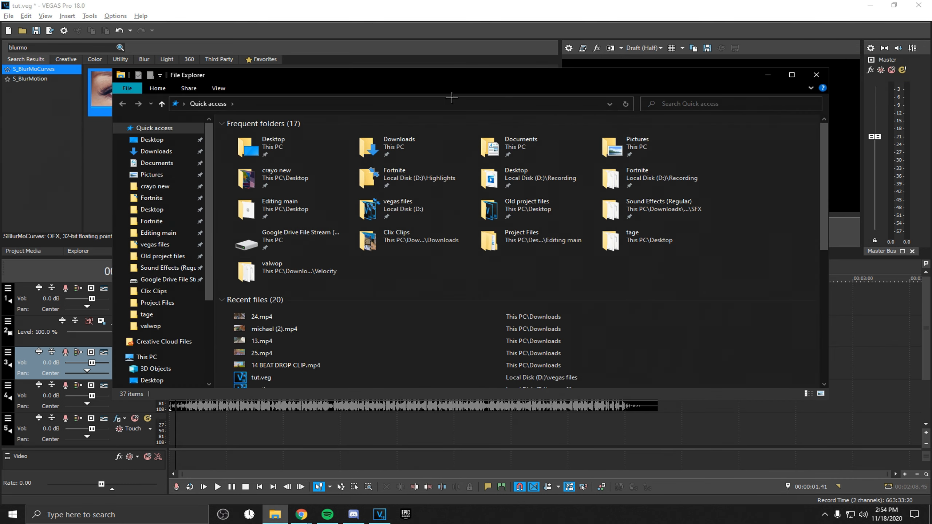
pyautogui.moveTo(641, 70); pyautogui.dragTo(931, 73)
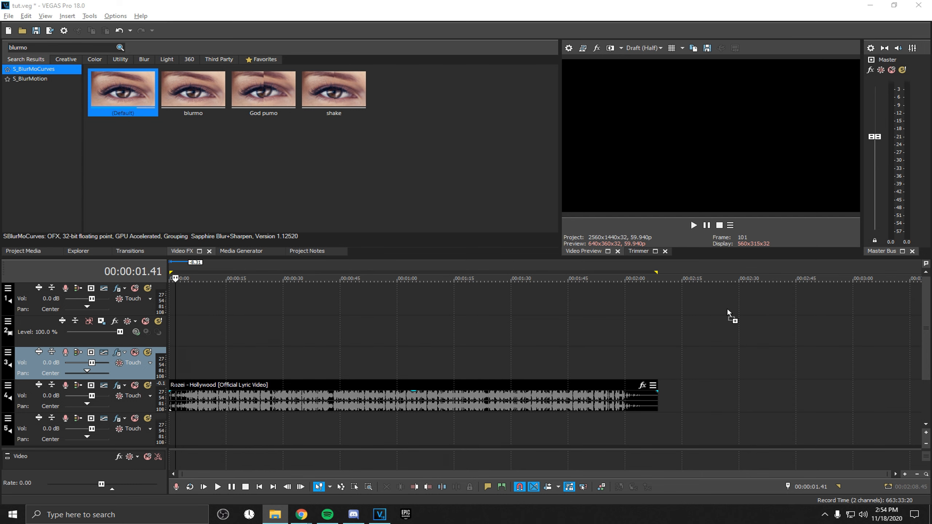
pyautogui.moveTo(729, 314); pyautogui.dragTo(729, 314)
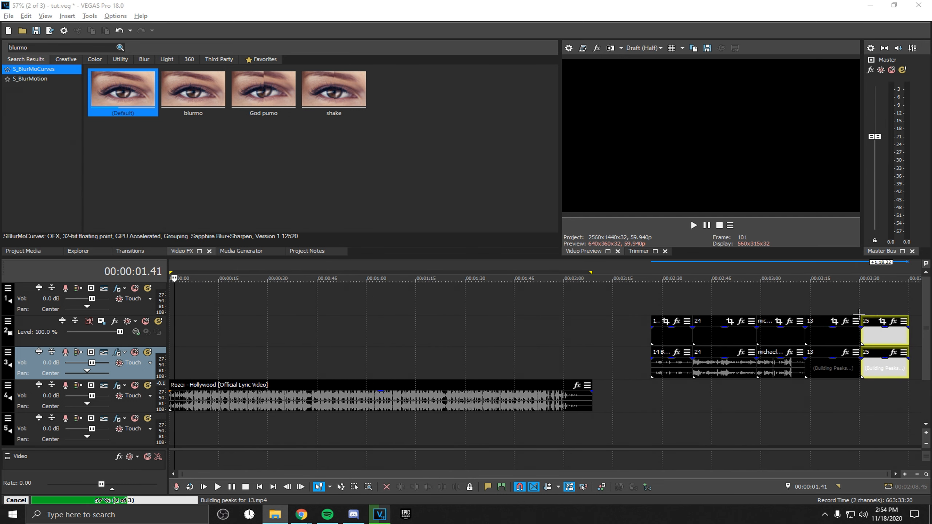
# Zoom into the added clips and play back part of them
pyautogui.click(859, 314)
pyautogui.scroll(3, 859, 313)
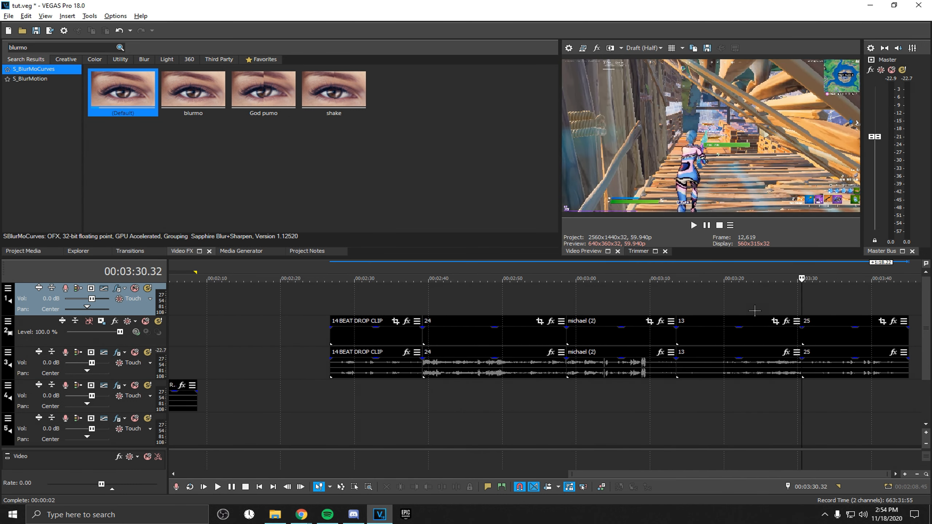
pyautogui.click(389, 309)
pyautogui.press('space')
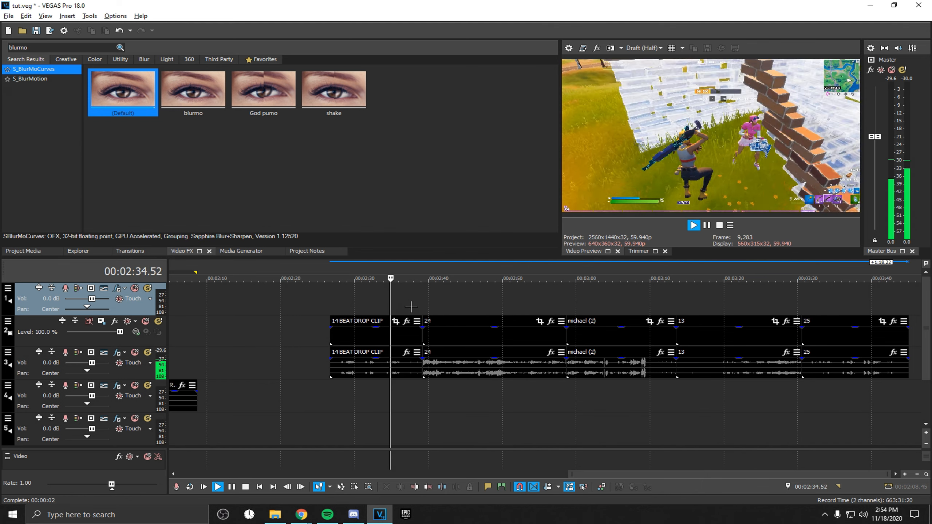
pyautogui.press('space')
# Move the 14 BEAT DROP CLIP toward the beginning of the timeline
pyautogui.moveTo(411, 340); pyautogui.dragTo(51, 364)
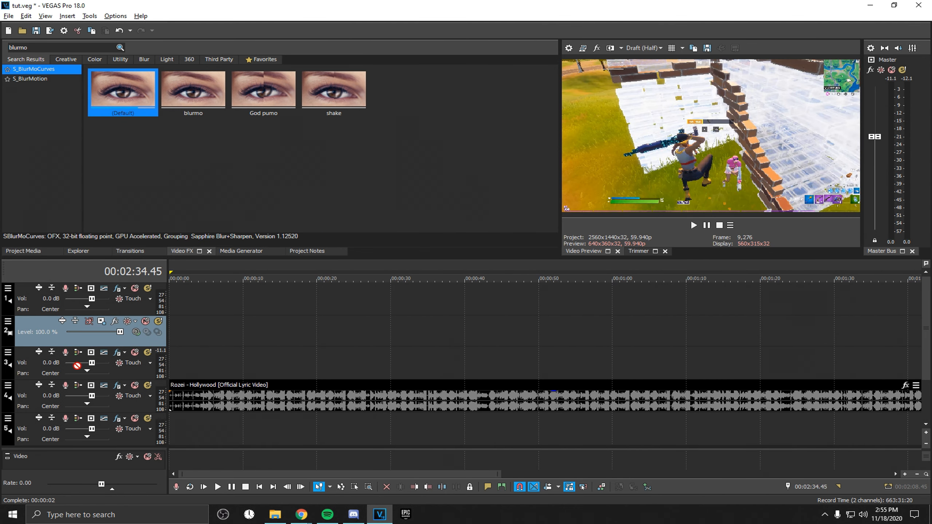
pyautogui.moveTo(243, 353); pyautogui.dragTo(205, 333)
pyautogui.scroll(5, 314, 371)
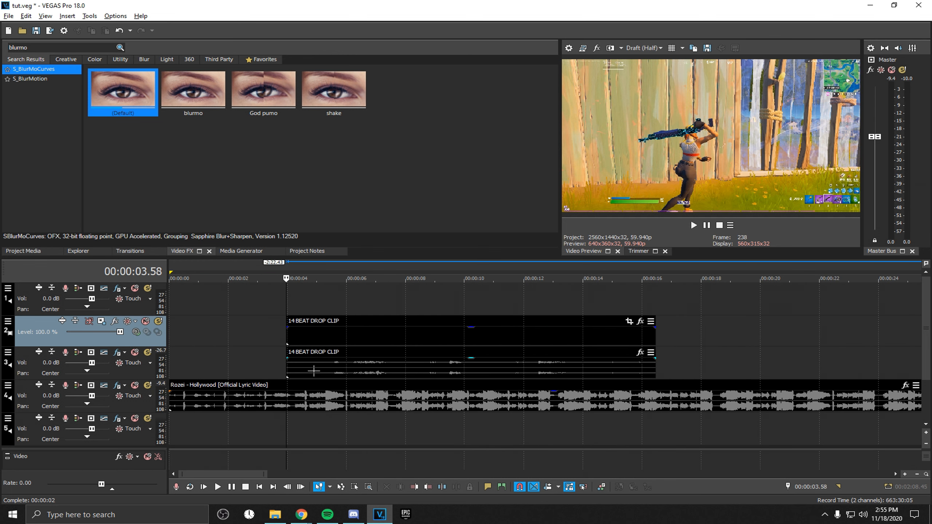
pyautogui.click(219, 359)
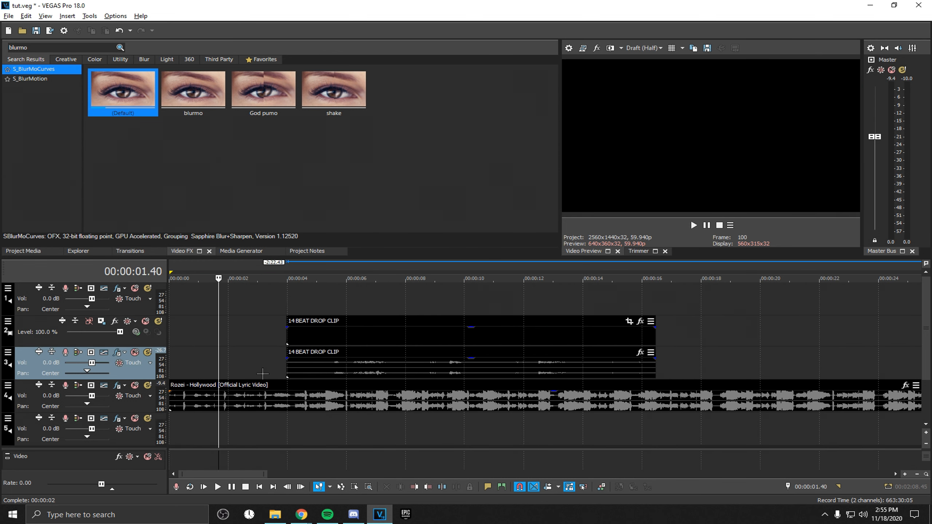
# Select a time region over the clip's first seconds and play it back
pyautogui.click(281, 330)
pyautogui.moveTo(281, 334); pyautogui.dragTo(365, 325)
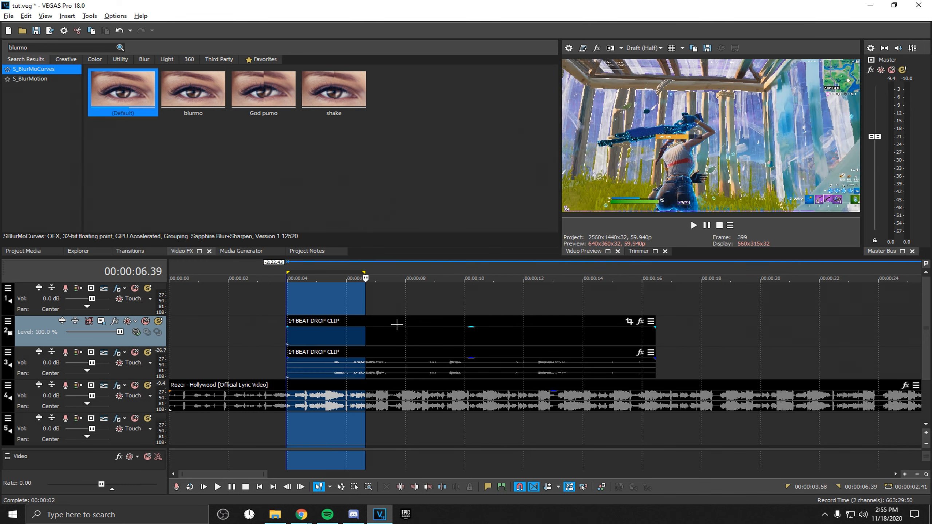
pyautogui.click(287, 299)
pyautogui.scroll(-5, 287, 299)
pyautogui.scroll(6, 274, 304)
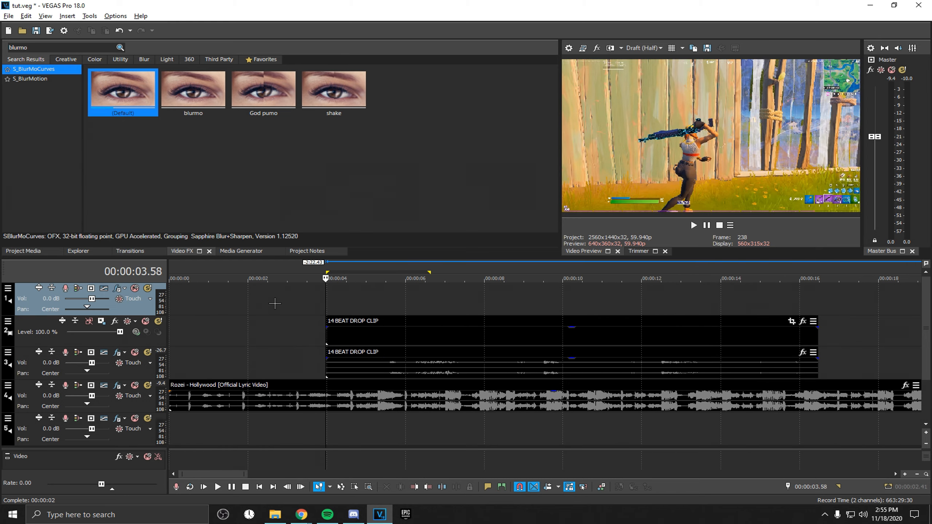
pyautogui.scroll(2, 275, 303)
pyautogui.press('space')
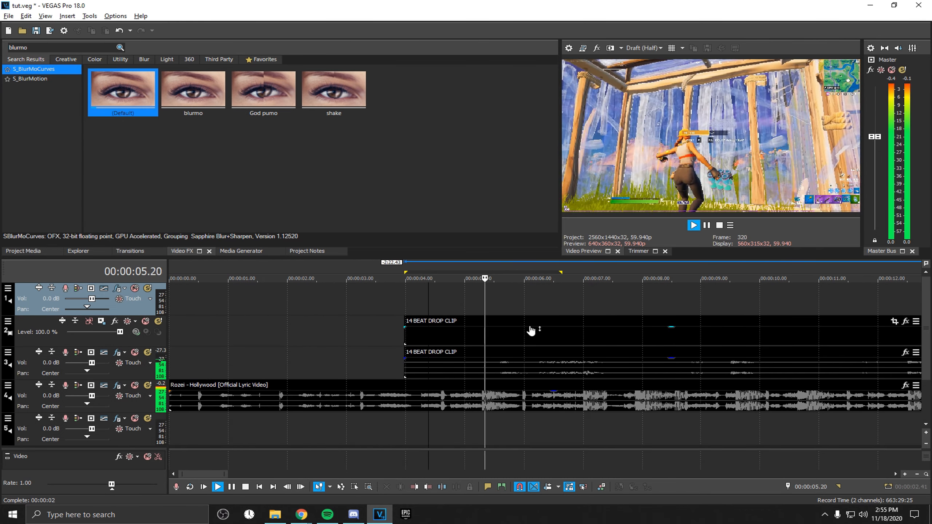
pyautogui.press('space')
# Play back the clip and zoom in around the 5-second mark
pyautogui.scroll(-4, 197, 347)
pyautogui.click(251, 313)
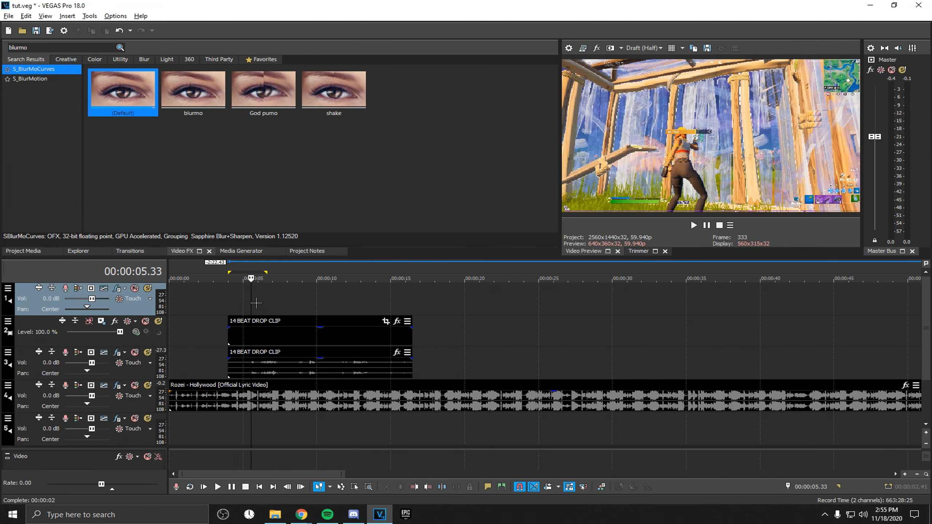
pyautogui.scroll(6, 258, 302)
pyautogui.click(466, 314)
pyautogui.press('space')
pyautogui.press('space')
pyautogui.click(497, 310)
pyautogui.scroll(5, 504, 309)
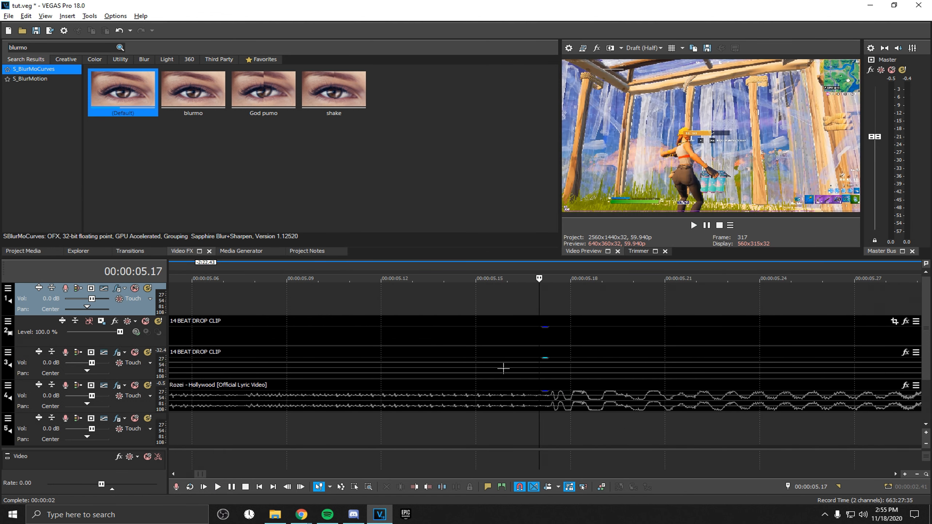
pyautogui.scroll(-10, 503, 368)
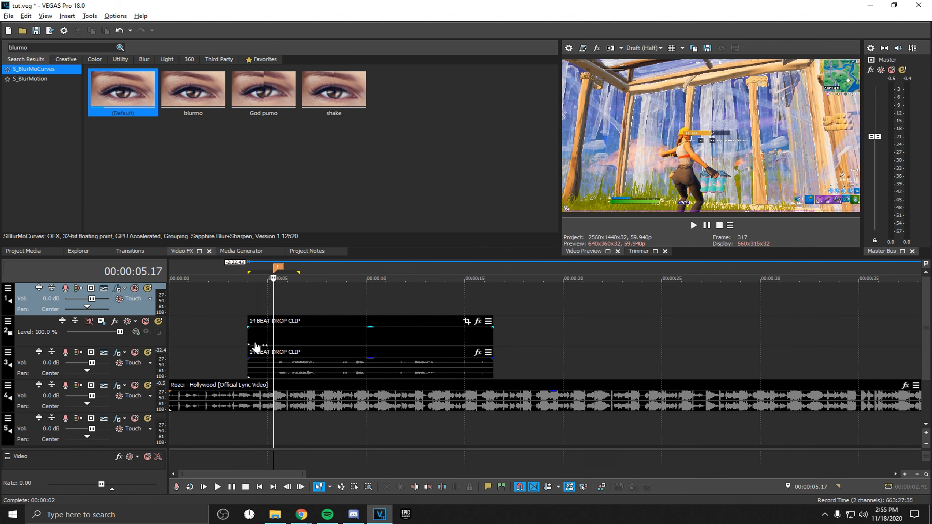
# Move the 14 BEAT DROP CLIP to the start of the timeline and trim its end to about 5 seconds
pyautogui.click(261, 343)
pyautogui.moveTo(262, 344); pyautogui.dragTo(393, 339)
pyautogui.moveTo(429, 340); pyautogui.dragTo(290, 333)
pyautogui.click(277, 304)
pyautogui.scroll(10, 614, 347)
pyautogui.click(610, 347)
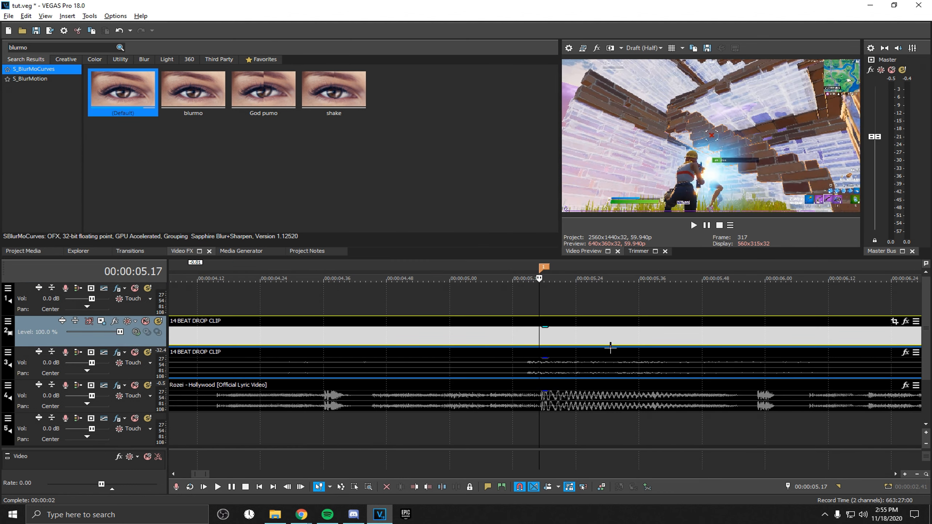
pyautogui.moveTo(618, 345); pyautogui.dragTo(602, 344)
pyautogui.scroll(4, 613, 345)
pyautogui.scroll(-12, 584, 346)
pyautogui.moveTo(237, 344); pyautogui.dragTo(170, 344)
pyautogui.moveTo(356, 336); pyautogui.dragTo(292, 342)
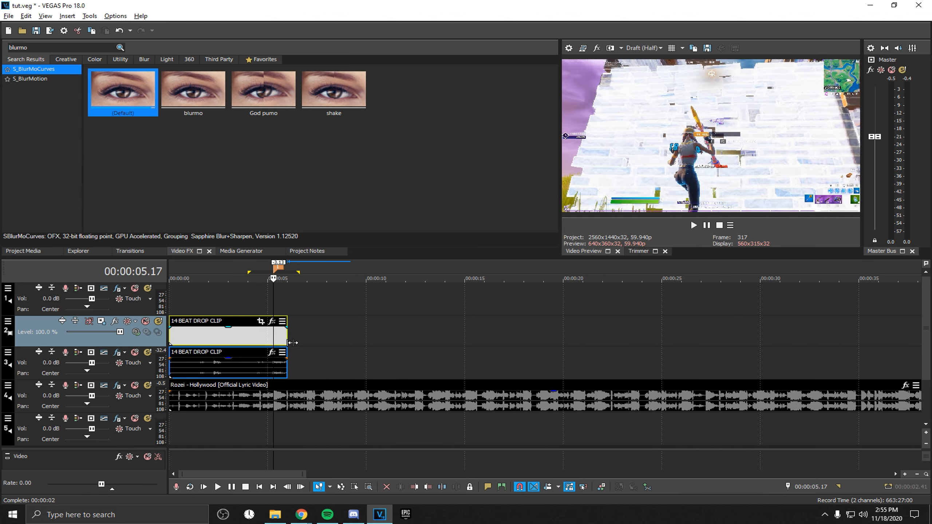
# Add the crayo ident twitter clip on a new top track at the start of the timeline
pyautogui.click(175, 301)
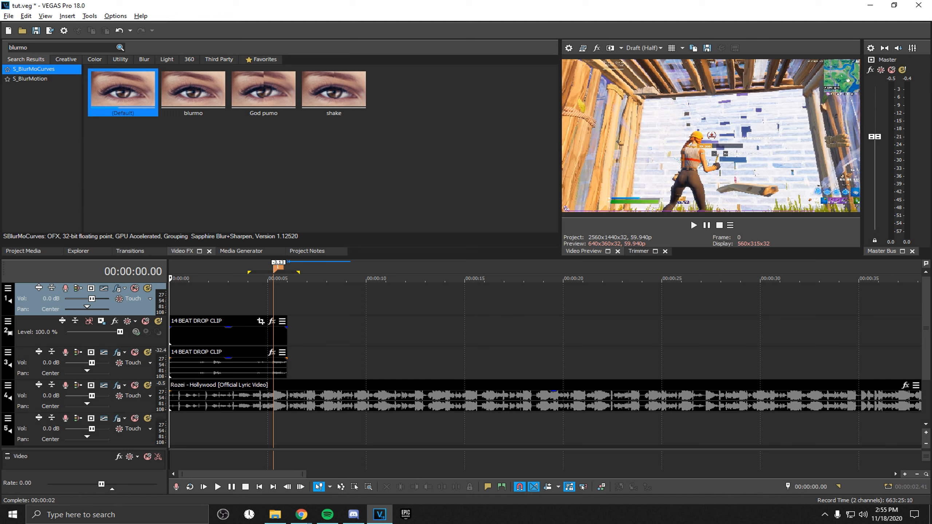
pyautogui.hotkey('alt', 'Tab')
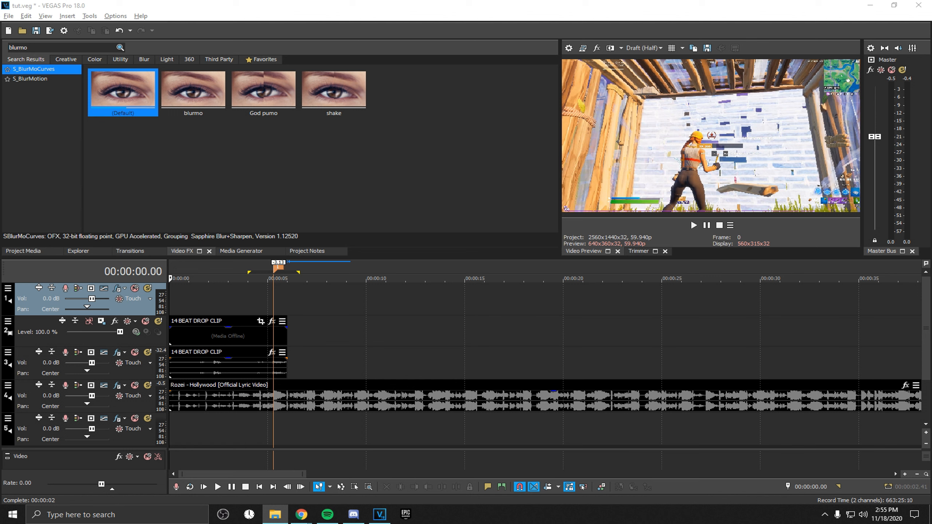
pyautogui.moveTo(289, 241); pyautogui.dragTo(187, 287)
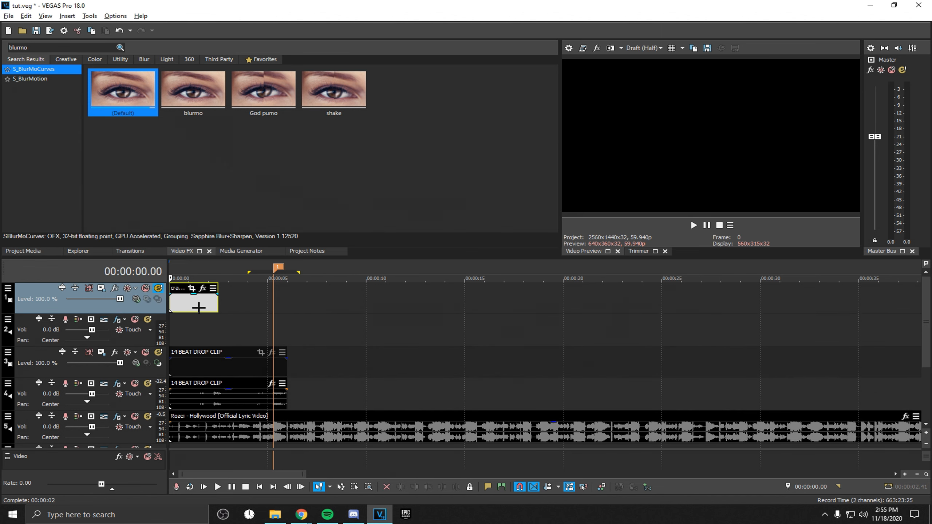
# Set the ident track's compositing mode to Screen
pyautogui.click(180, 331)
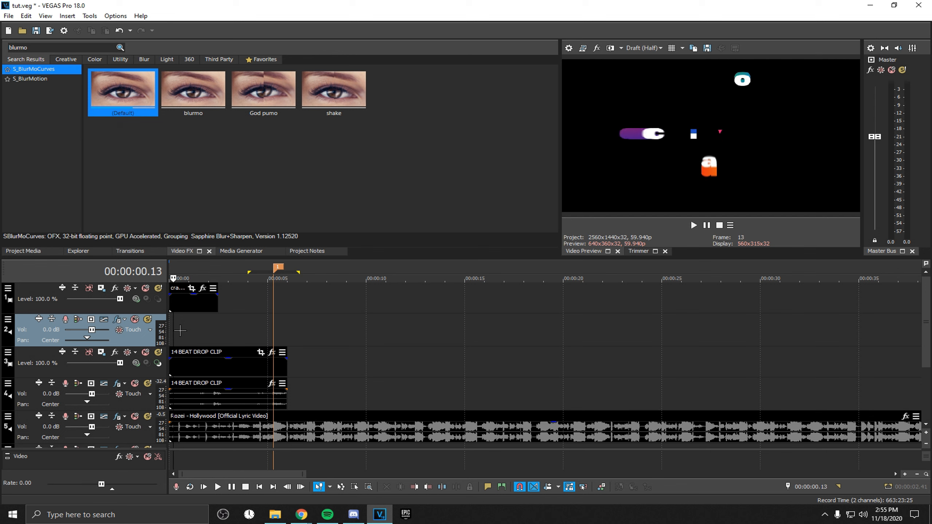
pyautogui.scroll(3, 180, 331)
pyautogui.click(136, 299)
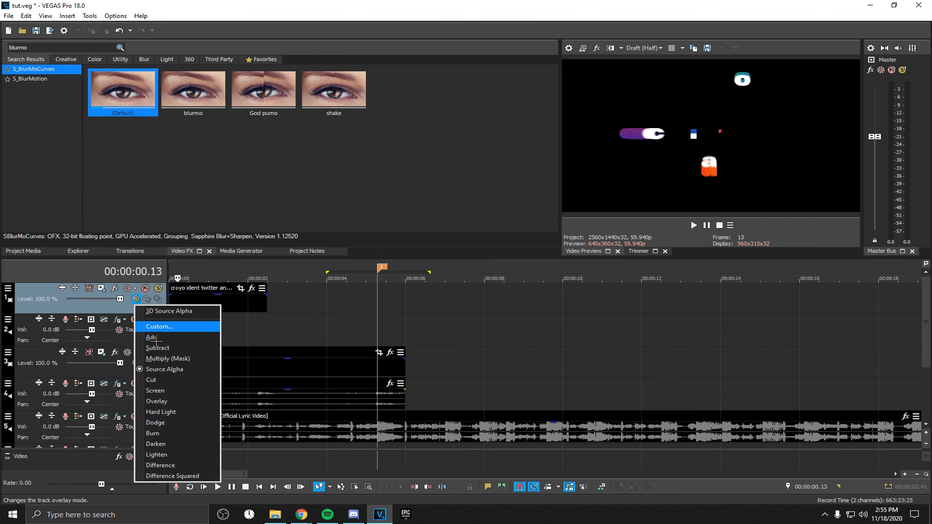
pyautogui.click(180, 391)
# Fade in the 14 BEAT DROP video clip over about 2.5 seconds and change its fade curve type
pyautogui.moveTo(176, 364); pyautogui.dragTo(266, 361)
pyautogui.rightClick(266, 361)
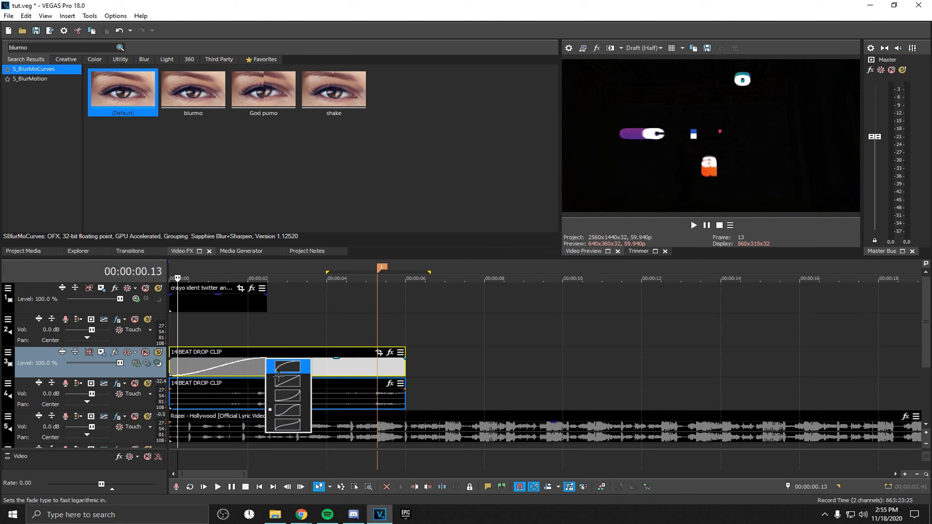
pyautogui.click(279, 376)
# Play back the intro from the start
pyautogui.click(184, 336)
pyautogui.press('space')
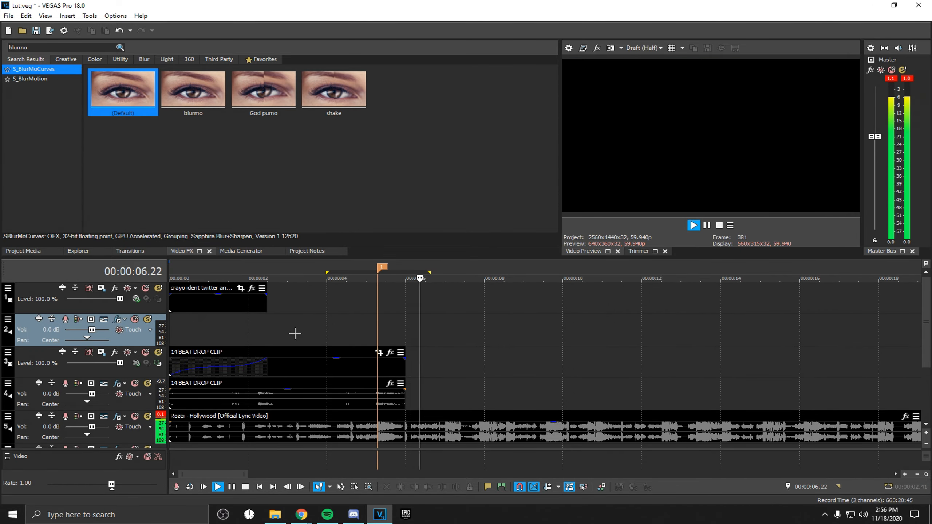
pyautogui.press('space')
pyautogui.scroll(2, 367, 382)
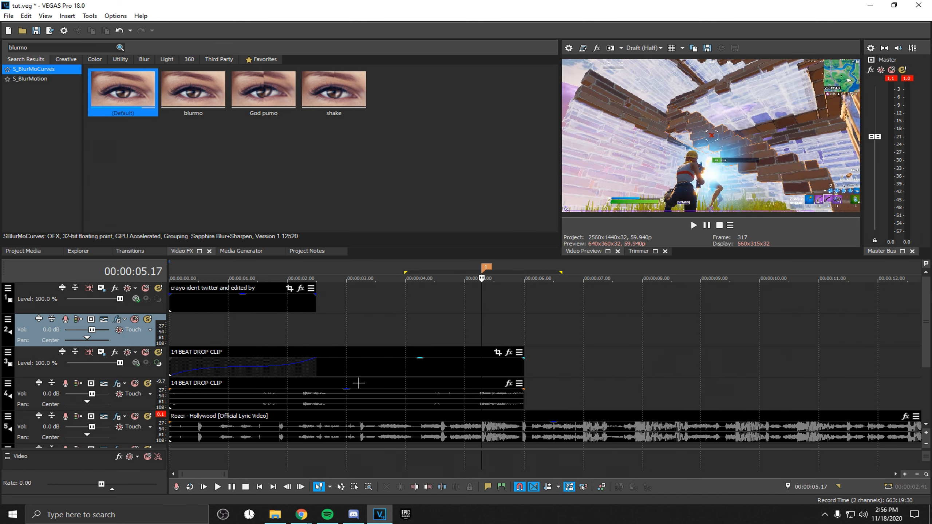
# Add a velocity envelope to the 14 BEAT DROP video clip
pyautogui.rightClick(454, 372)
pyautogui.moveTo(538, 403)
pyautogui.click(622, 403)
pyautogui.scroll(6, 489, 374)
pyautogui.scroll(-6, 486, 377)
pyautogui.scroll(8, 485, 377)
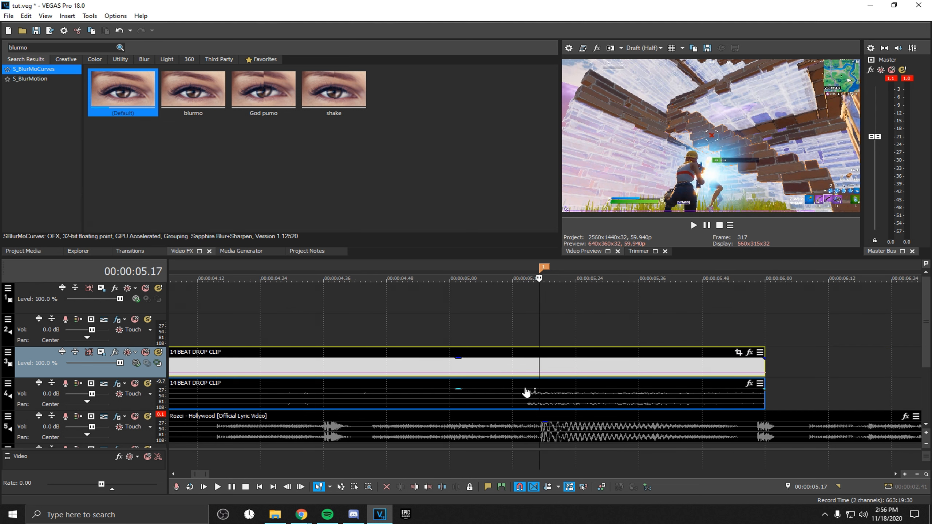
# Add velocity envelope points at 00:00:05.17 and 00:00:05.20
pyautogui.rightClick(546, 376)
pyautogui.click(567, 384)
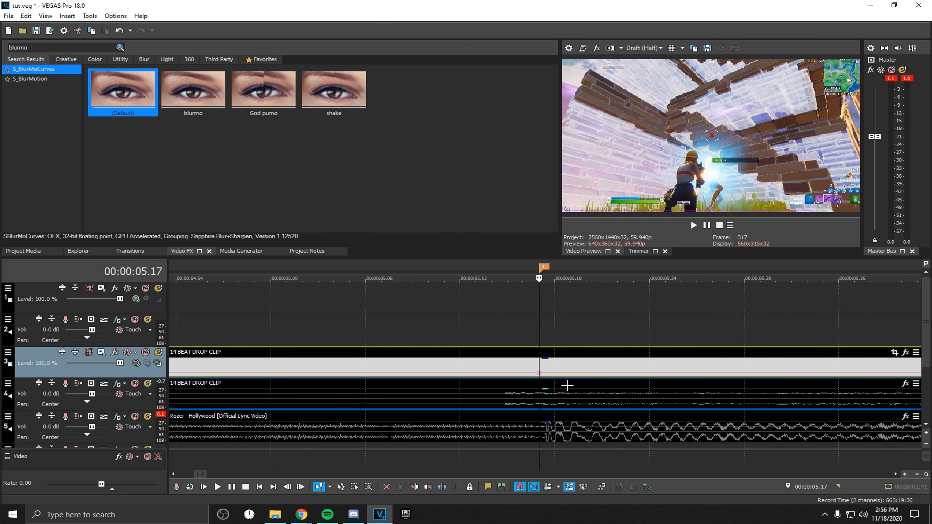
pyautogui.press('Right')
pyautogui.press('Right')
pyautogui.press('Right')
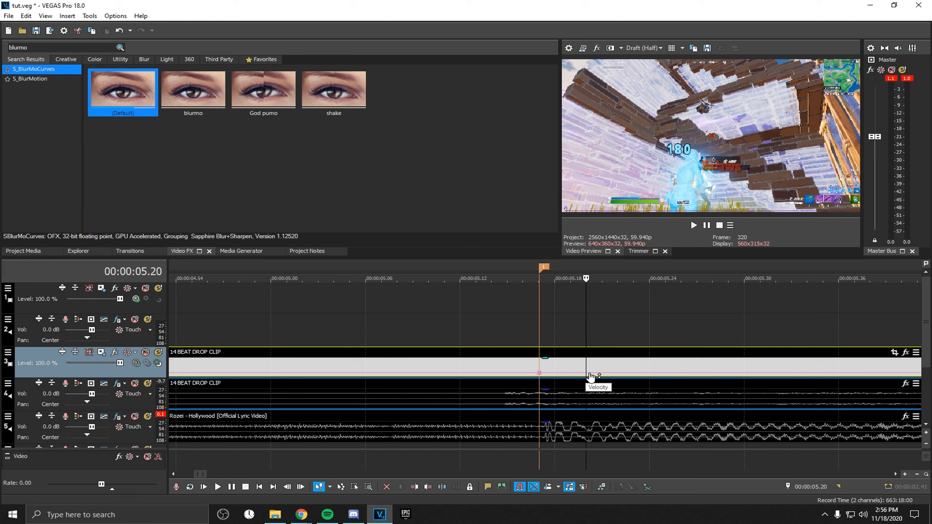
pyautogui.rightClick(590, 376)
pyautogui.click(611, 384)
# Add velocity envelope points at 00:00:05.10 and 00:00:05.14
pyautogui.press('Left')
pyautogui.press('Left')
pyautogui.press('Left')
pyautogui.press('Left')
pyautogui.press('Left')
pyautogui.press('Left')
pyautogui.press('Left')
pyautogui.press('Left')
pyautogui.press('Left')
pyautogui.press('Left')
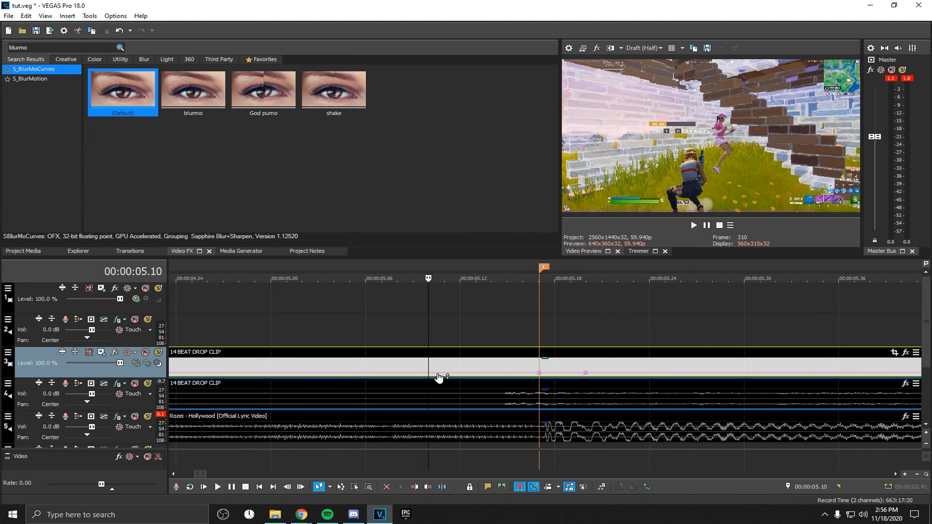
pyautogui.rightClick(433, 376)
pyautogui.click(446, 380)
pyautogui.doubleClick(490, 373)
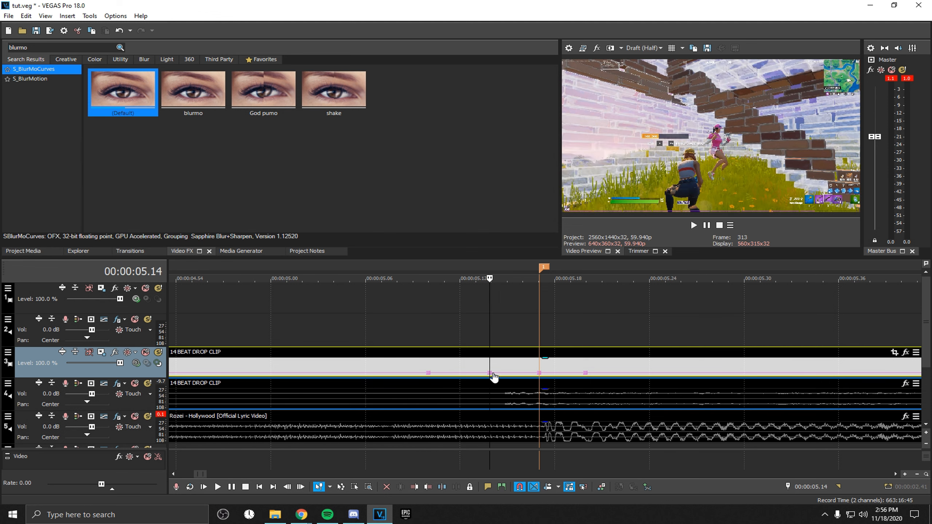
# Set the 00:00:05.14 point to 50% and the 00:00:05.17 point to 200% forward velocity
pyautogui.rightClick(490, 374)
pyautogui.click(547, 190)
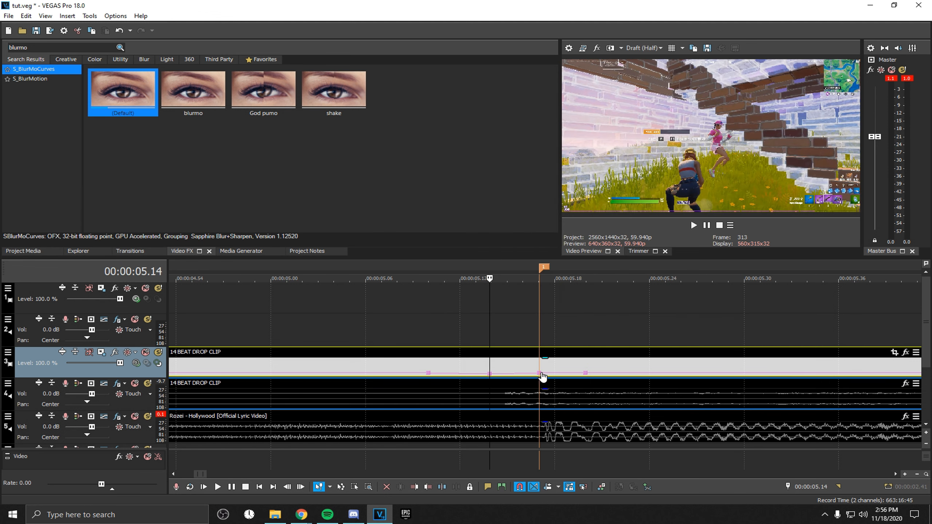
pyautogui.rightClick(539, 373)
pyautogui.click(587, 164)
# Set the 00:00:05.20 point to 40% forward velocity and play back the speed ramp
pyautogui.rightClick(586, 373)
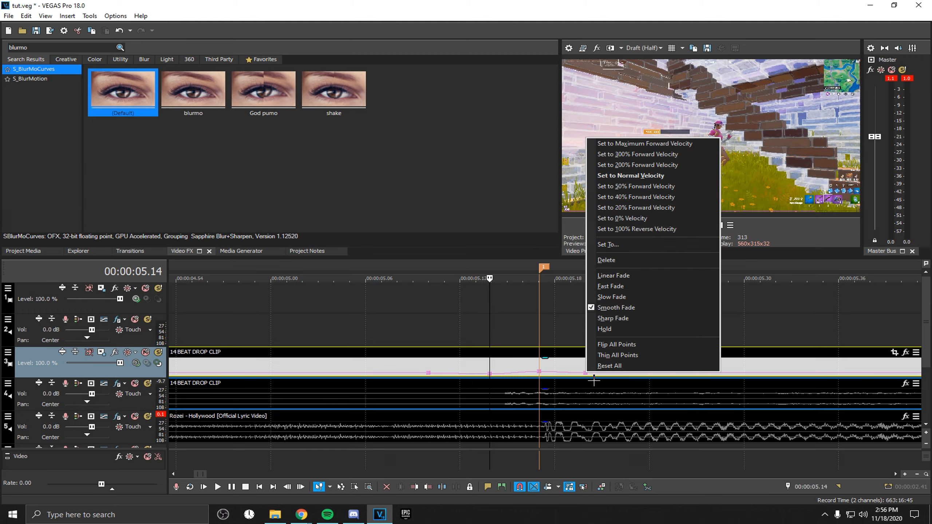
pyautogui.click(636, 197)
pyautogui.scroll(-4, 550, 393)
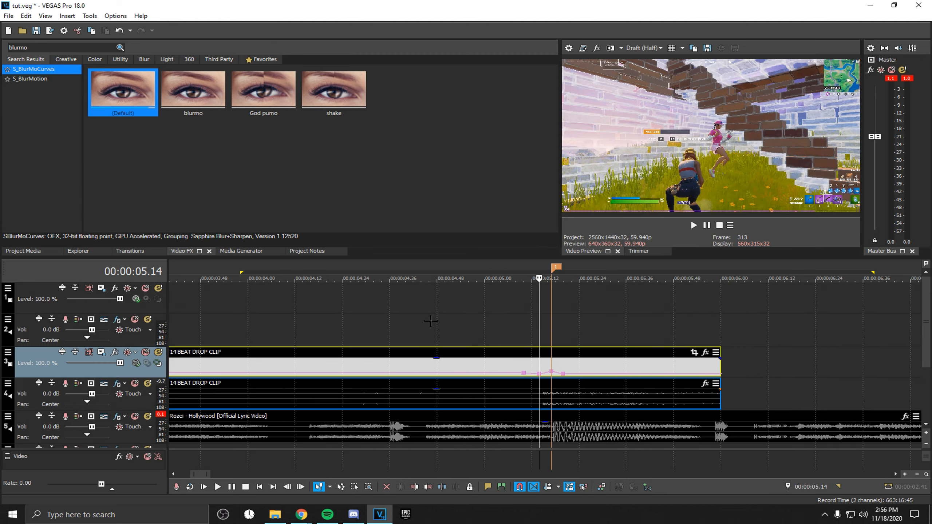
pyautogui.click(421, 300)
pyautogui.press('space')
pyautogui.press('space')
pyautogui.press('space')
pyautogui.press('space')
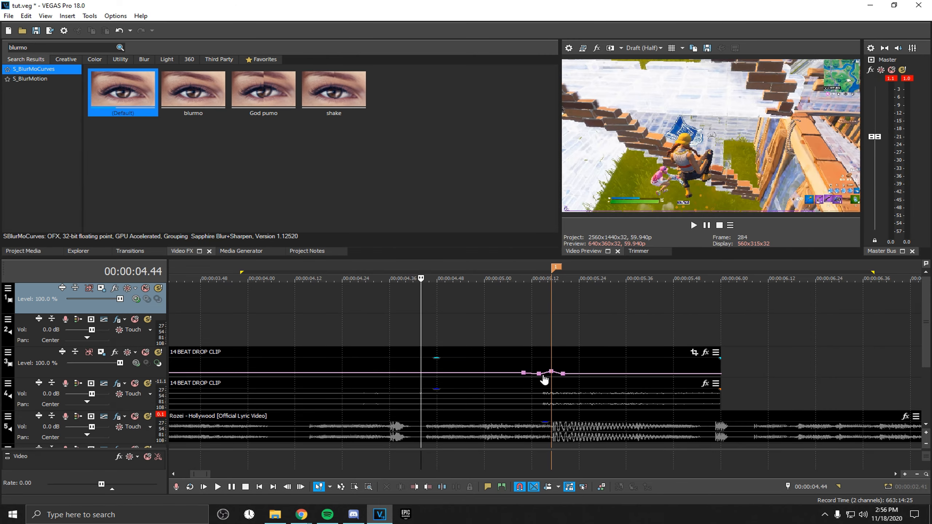
# Set the 00:00:05.14 point to normal velocity
pyautogui.rightClick(539, 375)
pyautogui.click(601, 178)
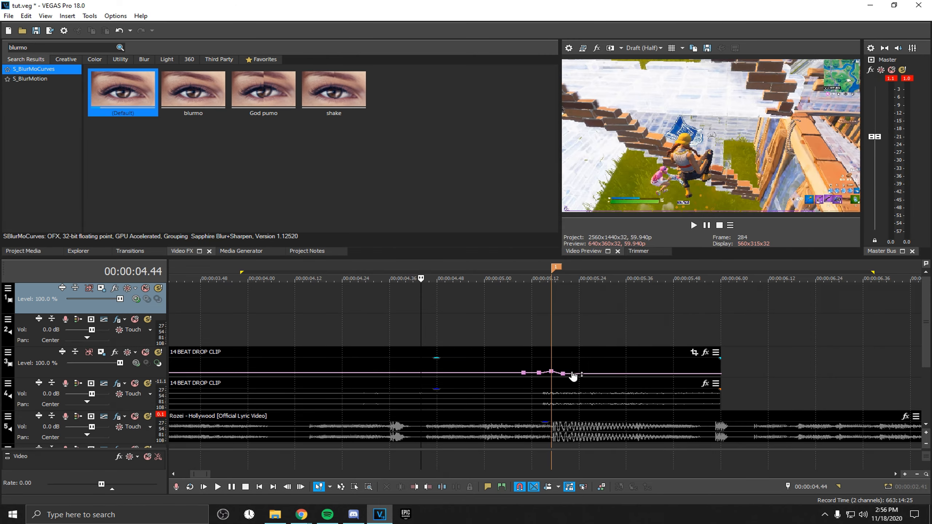
# Set a velocity point to 50% forward velocity and nudge the point before it slightly later
pyautogui.press('space')
pyautogui.press('space')
pyautogui.rightClick(539, 375)
pyautogui.click(604, 188)
pyautogui.moveTo(524, 374); pyautogui.dragTo(530, 374)
# Play back the speed ramp and delete one of the velocity envelope points
pyautogui.press('space')
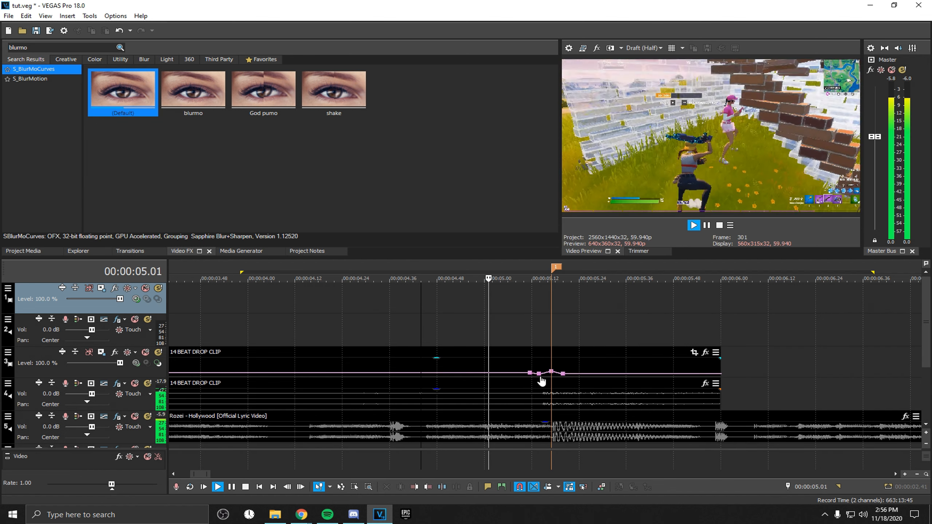
pyautogui.press('space')
pyautogui.press('space')
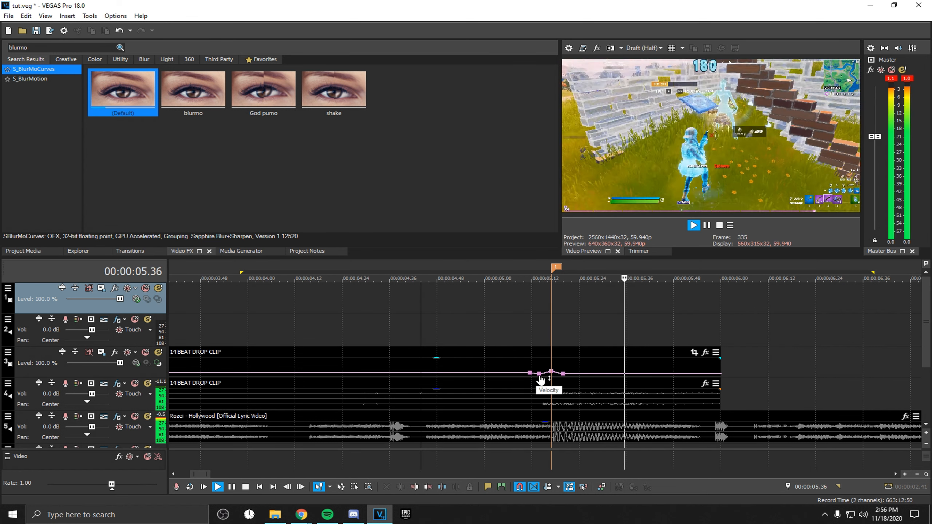
pyautogui.press('space')
pyautogui.rightClick(539, 374)
pyautogui.click(583, 263)
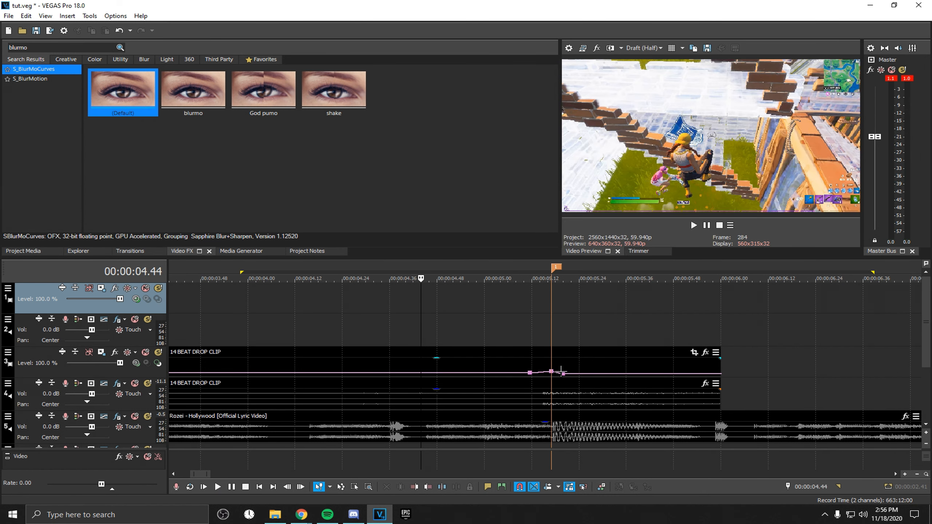
# Move the remaining ramp velocity point earlier to about 00:00:05.14
pyautogui.click(556, 337)
pyautogui.scroll(4, 560, 359)
pyautogui.scroll(-5, 560, 360)
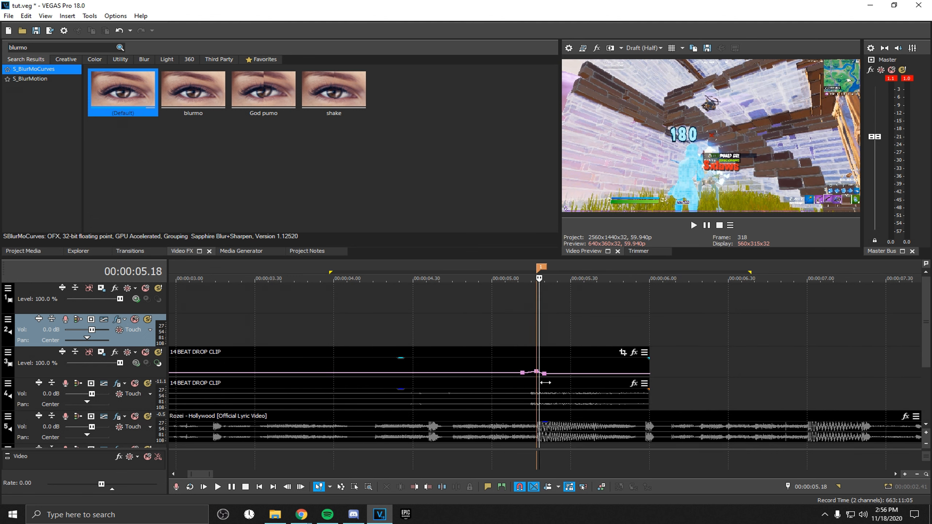
pyautogui.scroll(2, 544, 372)
pyautogui.moveTo(551, 374); pyautogui.dragTo(534, 375)
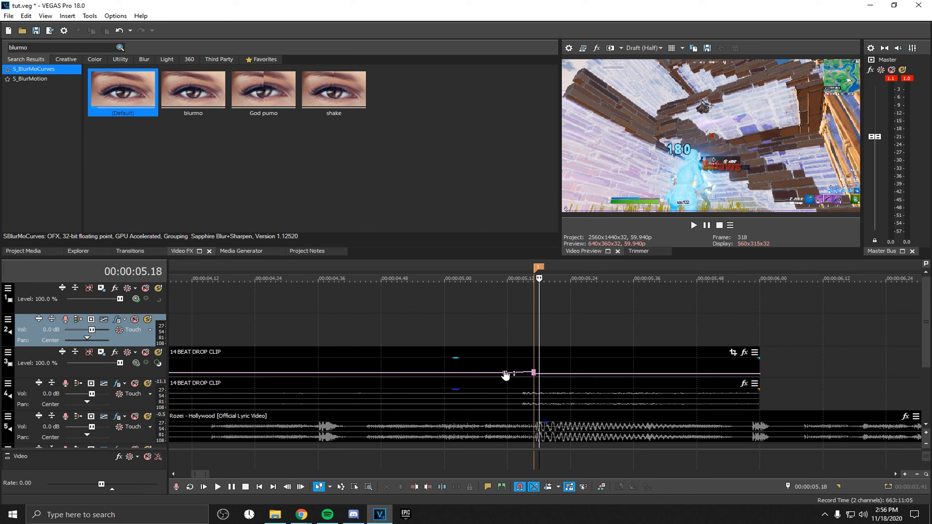
# Move the first velocity point to 00:00:05.10 and set it to 50% forward velocity
pyautogui.click(537, 362)
pyautogui.scroll(2, 547, 373)
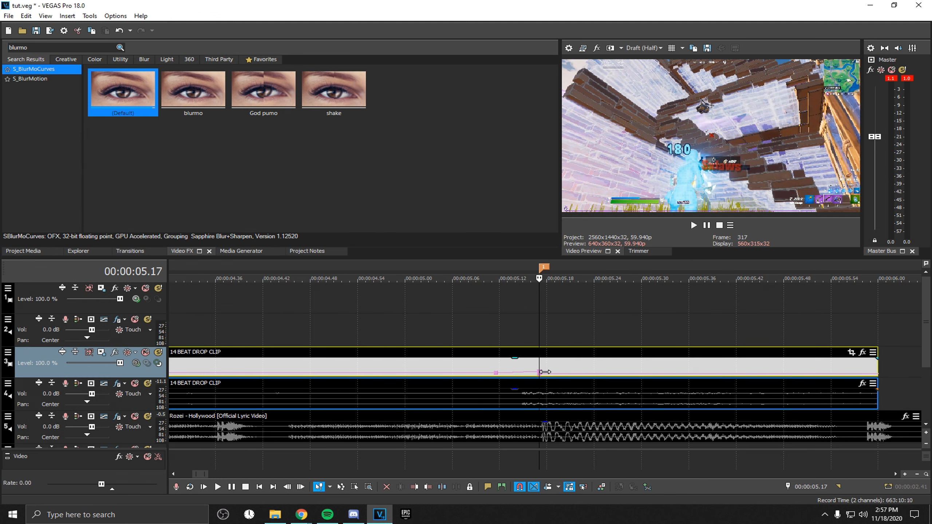
pyautogui.press('Left')
pyautogui.press('Left')
pyautogui.press('Left')
pyautogui.press('Left')
pyautogui.press('Left')
pyautogui.press('Left')
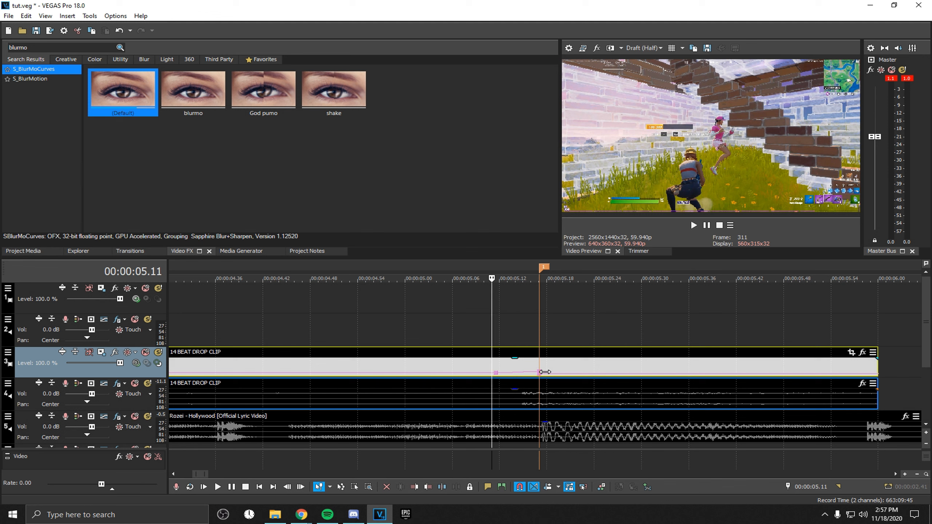
pyautogui.press('Left')
pyautogui.moveTo(496, 374); pyautogui.dragTo(485, 375)
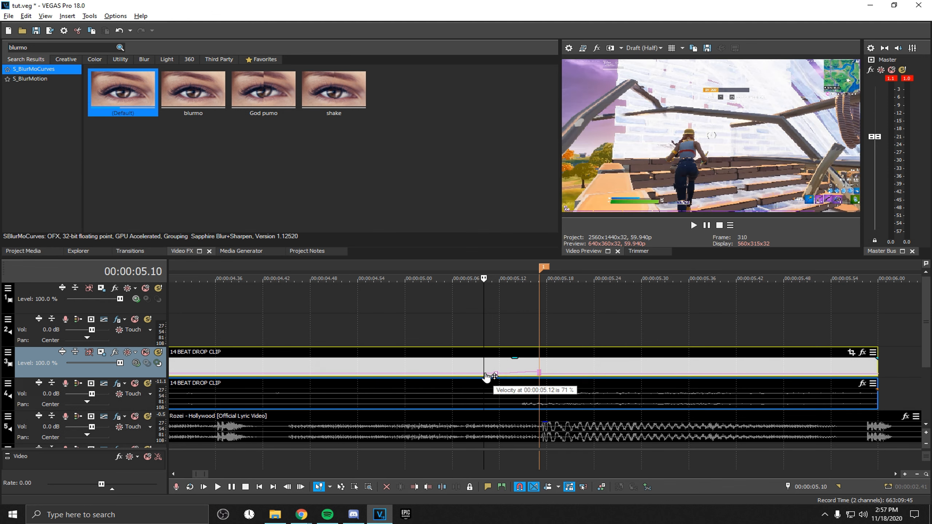
pyautogui.rightClick(484, 373)
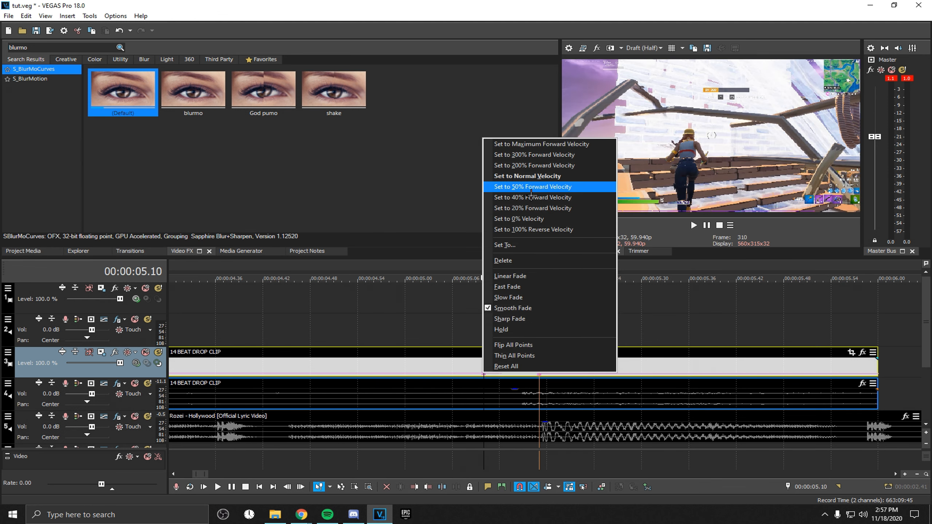
pyautogui.click(531, 186)
# Remove and re-add the velocity envelope on the beat drop clip to clear its points
pyautogui.scroll(-4, 478, 335)
pyautogui.click(553, 362)
pyautogui.scroll(4, 553, 362)
pyautogui.rightClick(572, 367)
pyautogui.click(734, 403)
pyautogui.rightClick(573, 367)
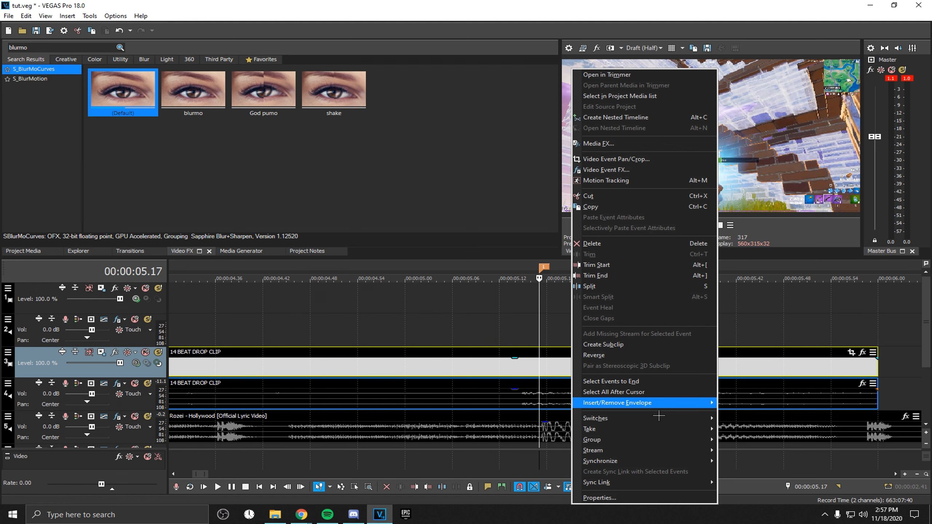
pyautogui.moveTo(661, 403)
pyautogui.click(733, 404)
# Add velocity envelope points at 00:00:05.17, 00:00:05.18 and 00:00:05.10
pyautogui.rightClick(543, 373)
pyautogui.click(570, 379)
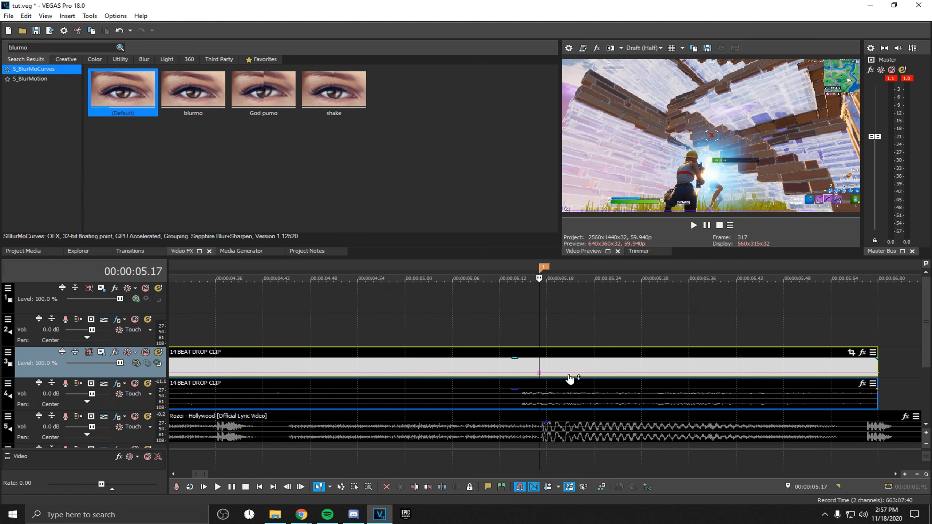
pyautogui.press('Right')
pyautogui.rightClick(547, 373)
pyautogui.click(570, 379)
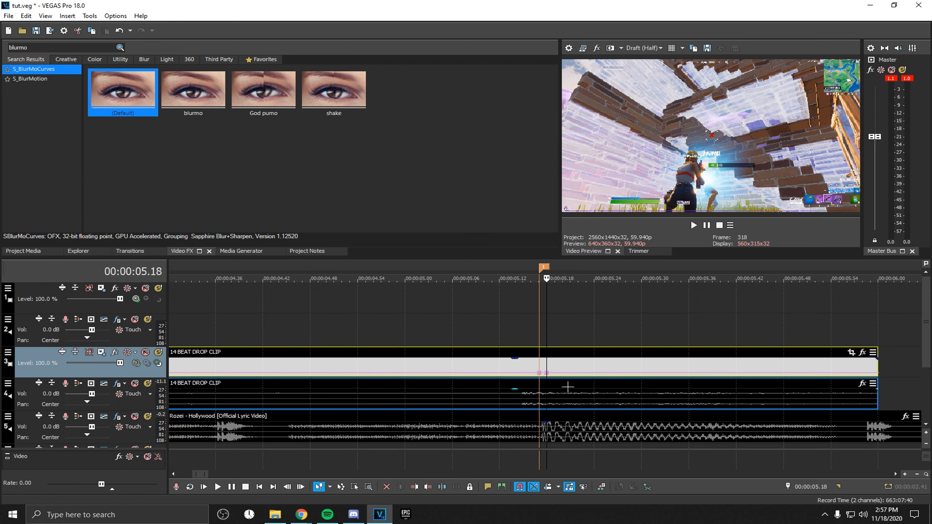
pyautogui.press('Left')
pyautogui.press('Left')
pyautogui.press('Left')
pyautogui.press('Left')
pyautogui.press('Left')
pyautogui.press('Left')
pyautogui.press('Left')
pyautogui.press('Left')
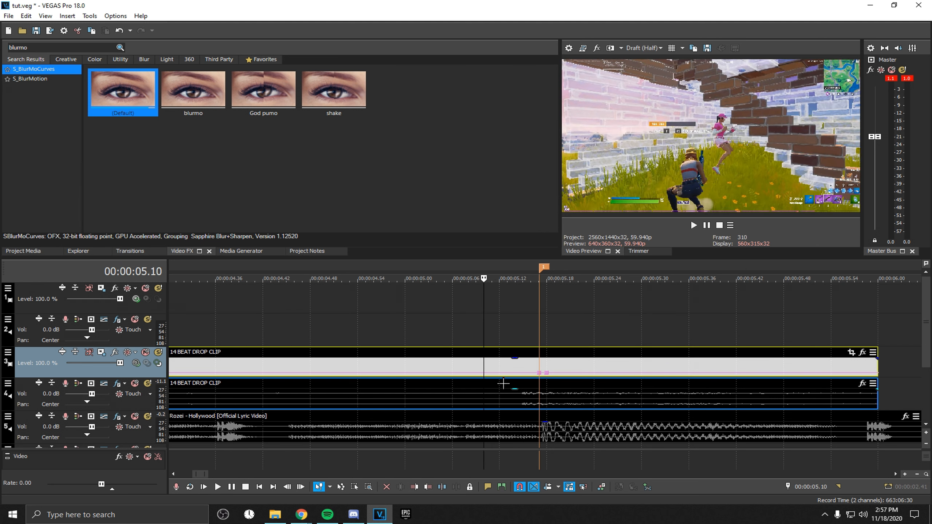
pyautogui.rightClick(485, 374)
pyautogui.click(511, 379)
# Set the 00:00:05.17 point to 200% and the next point to 40% forward velocity, nudging it earlier
pyautogui.rightClick(540, 373)
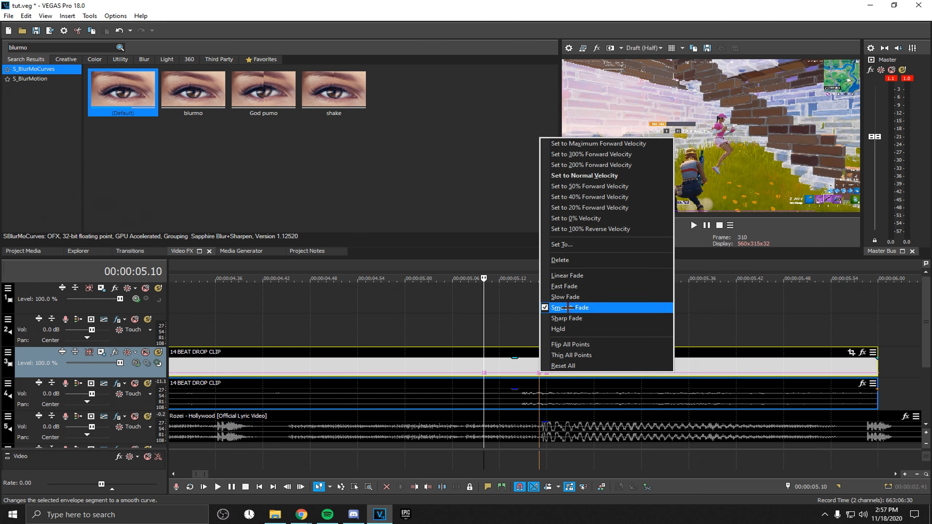
pyautogui.click(604, 168)
pyautogui.rightClick(555, 383)
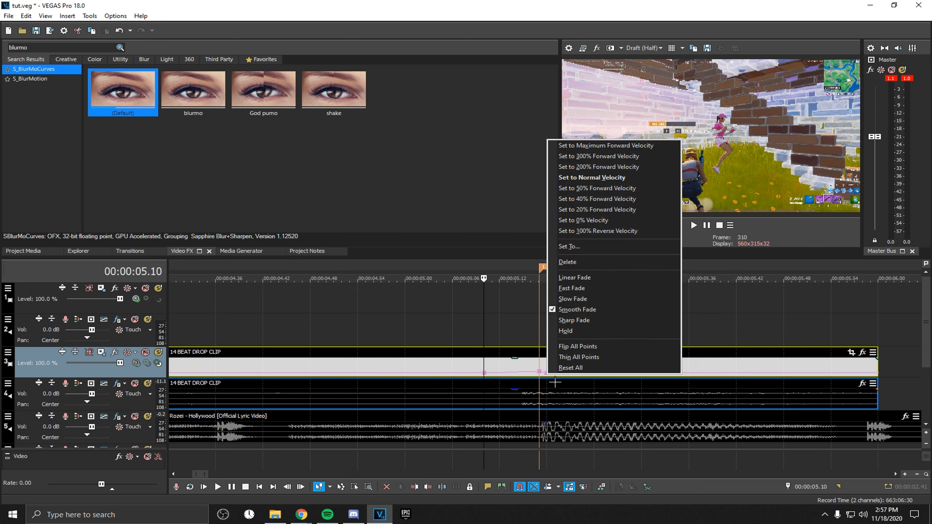
pyautogui.click(598, 199)
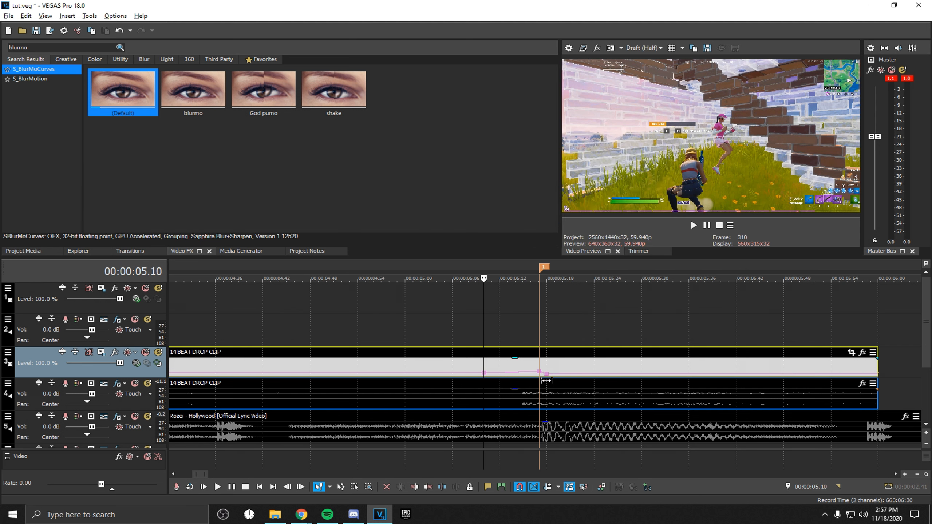
pyautogui.moveTo(550, 376); pyautogui.dragTo(540, 375)
pyautogui.press('alt')
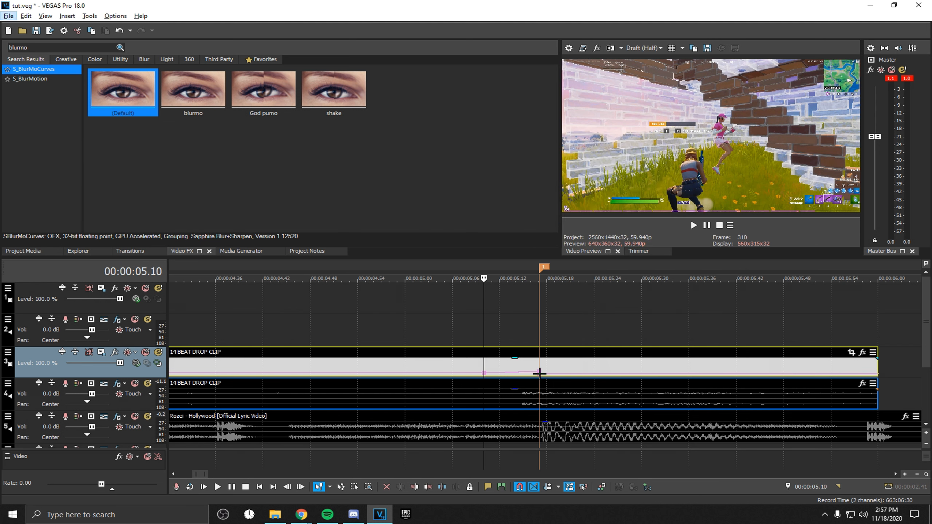
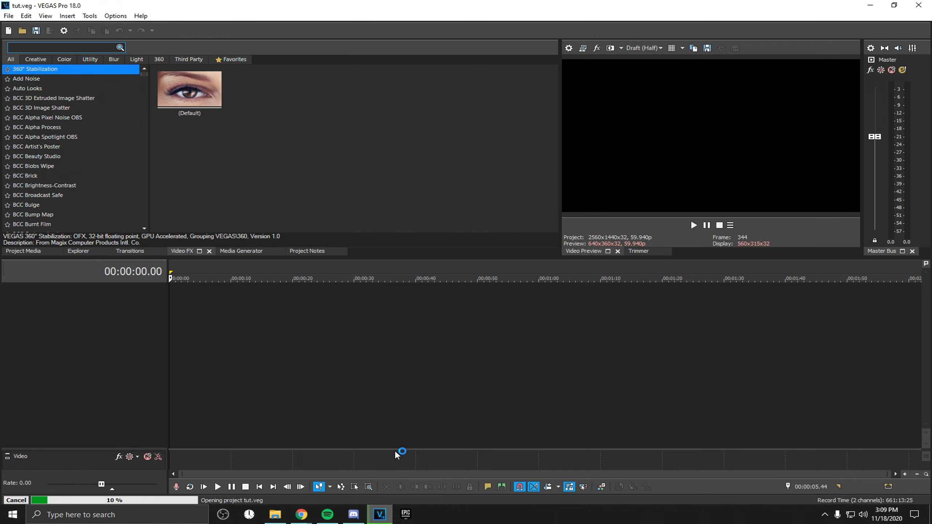
# Play back the beat drop section of the timeline to review the speed ramp
pyautogui.scroll(5, 473, 389)
pyautogui.press('space')
pyautogui.press('space')
pyautogui.press('space')
pyautogui.press('space')
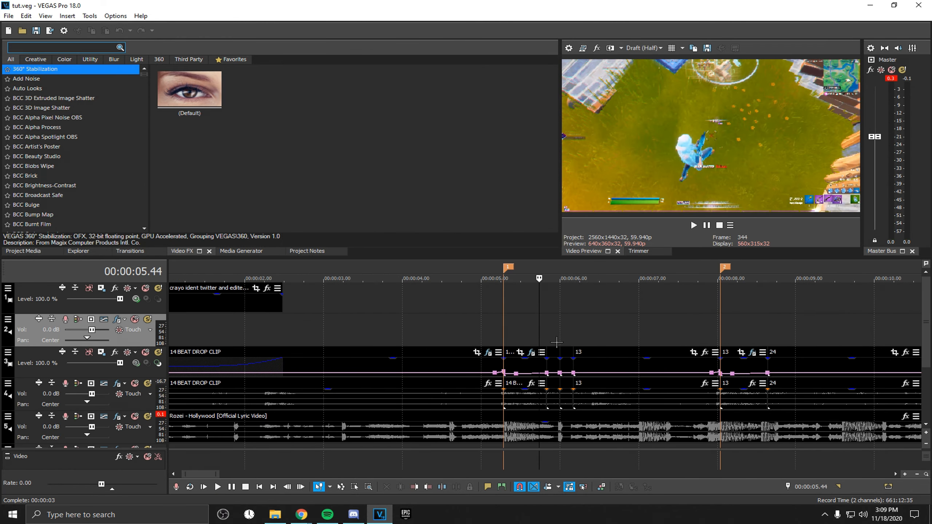
pyautogui.click(553, 343)
pyautogui.scroll(3, 568, 352)
pyautogui.press('space')
pyautogui.press('space')
# Search the video effects for "blurmo" and apply S_BlurMoCurves to the clip after the speed ramp
pyautogui.click(559, 340)
pyautogui.click(71, 48)
pyautogui.write('blurmo')
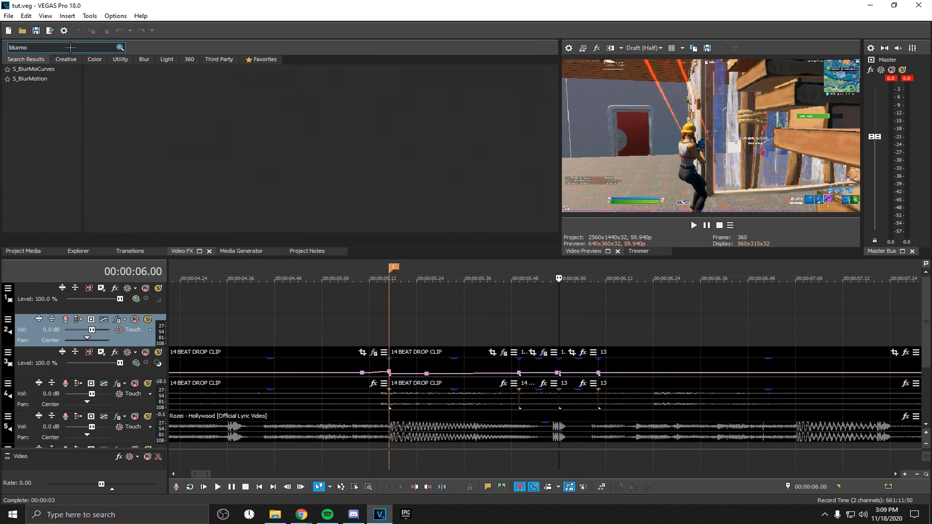
pyautogui.click(71, 70)
pyautogui.moveTo(136, 92); pyautogui.dragTo(573, 363)
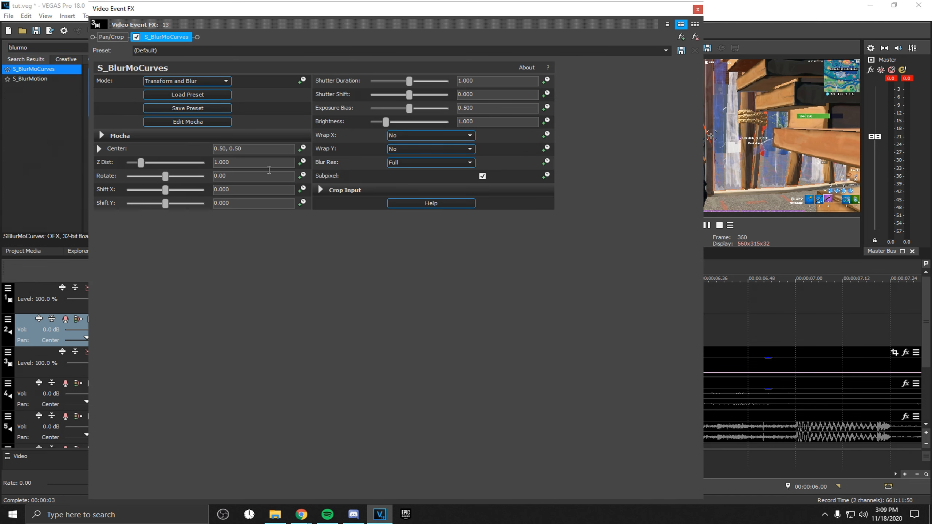
# Animate Z Dist, Shift X and Shift Y, with Z Dist at 0.500, and add a keyframe at 00:00:00.05
pyautogui.click(302, 162)
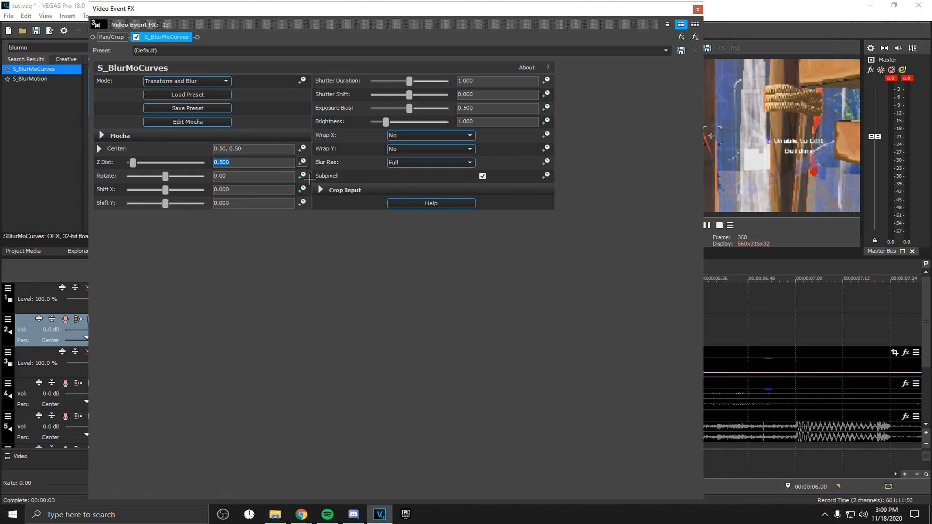
pyautogui.click(302, 189)
pyautogui.click(302, 203)
pyautogui.moveTo(216, 455); pyautogui.dragTo(436, 457)
pyautogui.click(451, 455)
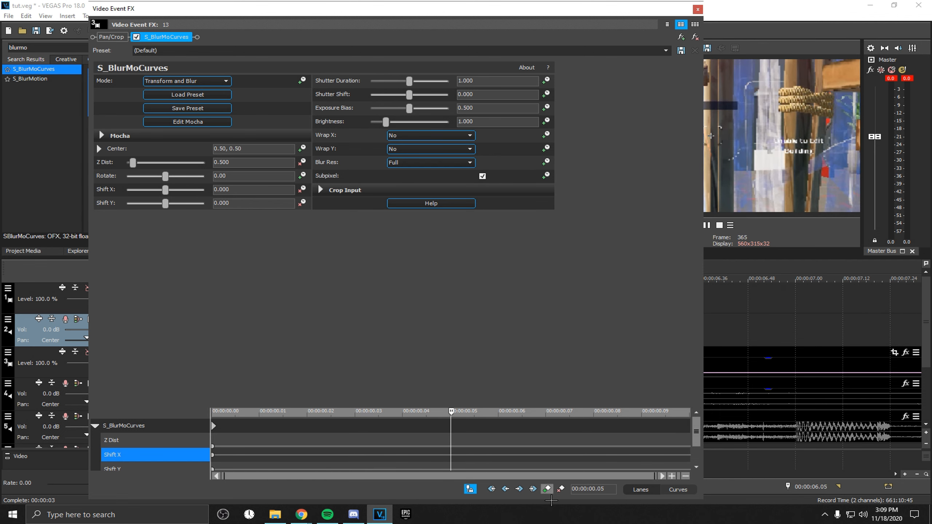
pyautogui.click(547, 488)
pyautogui.click(213, 455)
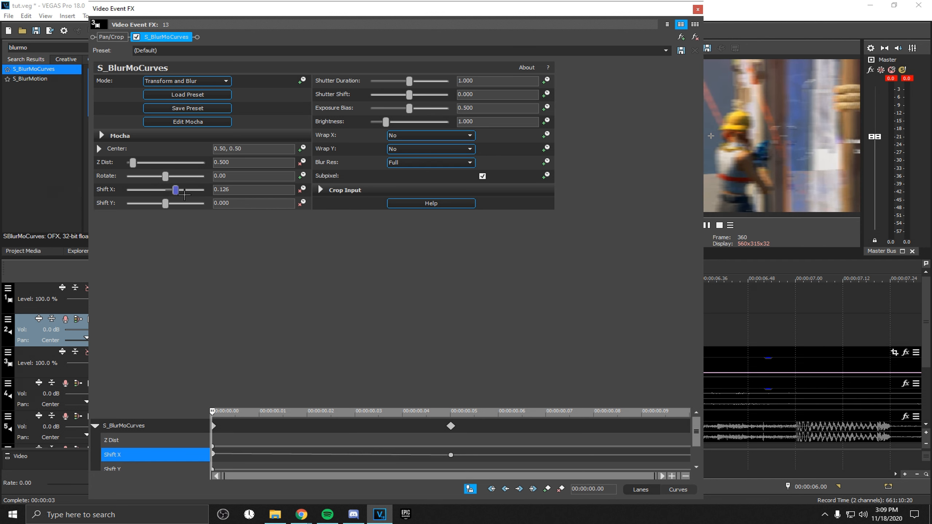
# Set both Wrap X and Wrap Y to Reflect
pyautogui.click(433, 136)
pyautogui.click(418, 155)
pyautogui.click(419, 149)
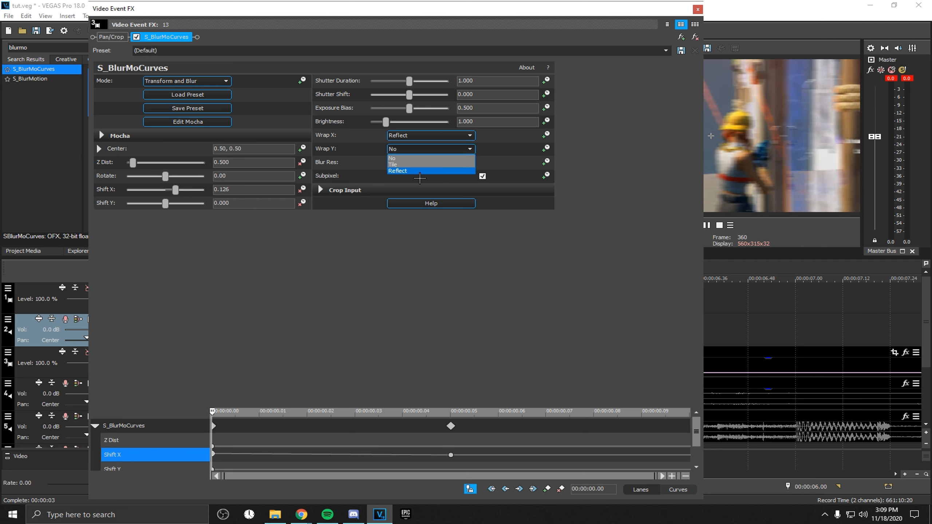
pyautogui.click(419, 169)
# Set Shift X to 0.300 at the first keyframe
pyautogui.moveTo(711, 196); pyautogui.dragTo(556, 199)
pyautogui.moveTo(177, 196); pyautogui.dragTo(184, 196)
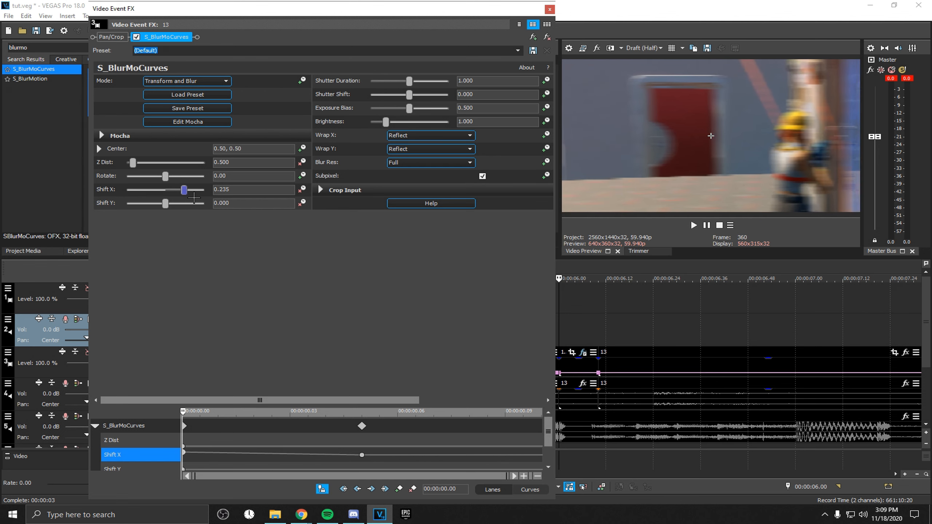
pyautogui.click(241, 192)
pyautogui.press('BackSpace')
pyautogui.press('BackSpace')
pyautogui.press('BackSpace')
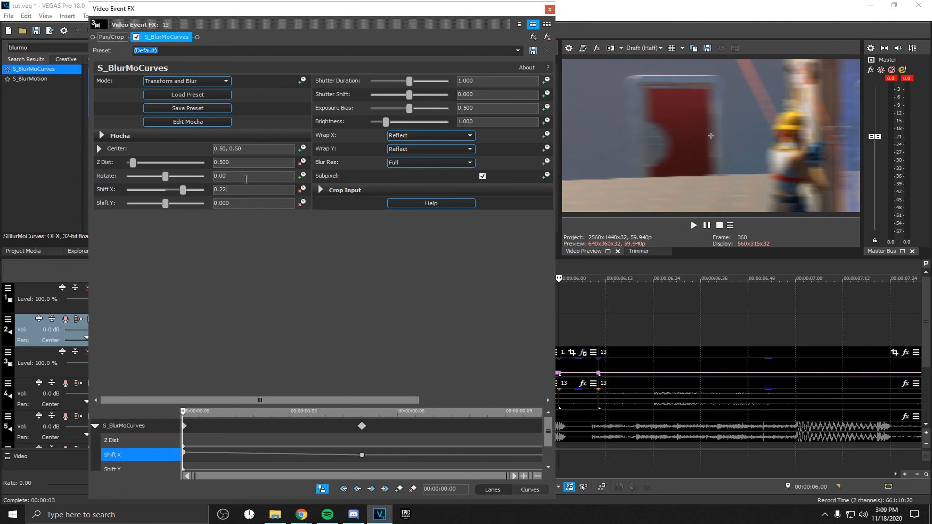
pyautogui.write('300')
pyautogui.press('Return')
# Set Shift Y to -0.300 at the first keyframe
pyautogui.click(240, 205)
pyautogui.press('BackSpace')
pyautogui.press('BackSpace')
pyautogui.press('BackSpace')
pyautogui.press('BackSpace')
pyautogui.press('BackSpace')
pyautogui.write('-0.300')
pyautogui.press('Return')
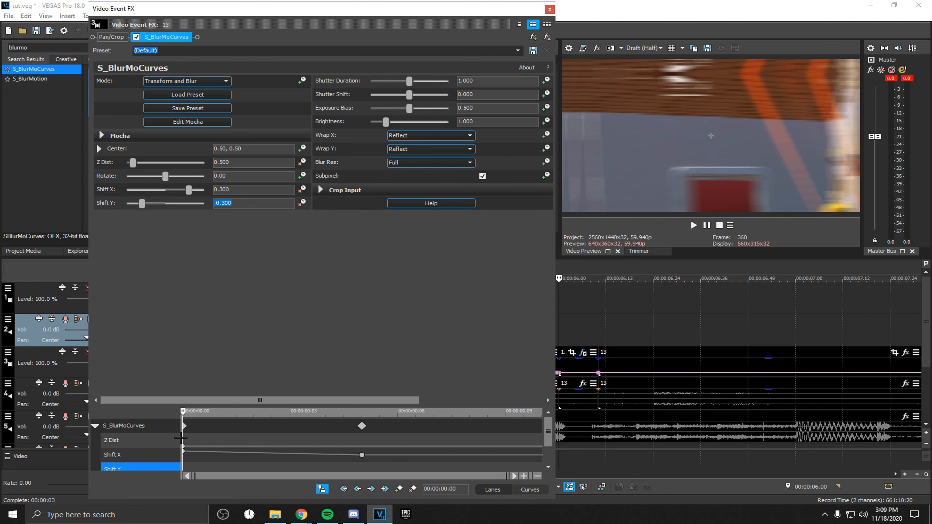
# At the 00:00:00.05 keyframe, reset Shift Y to 0.000
pyautogui.moveTo(192, 421); pyautogui.dragTo(374, 396)
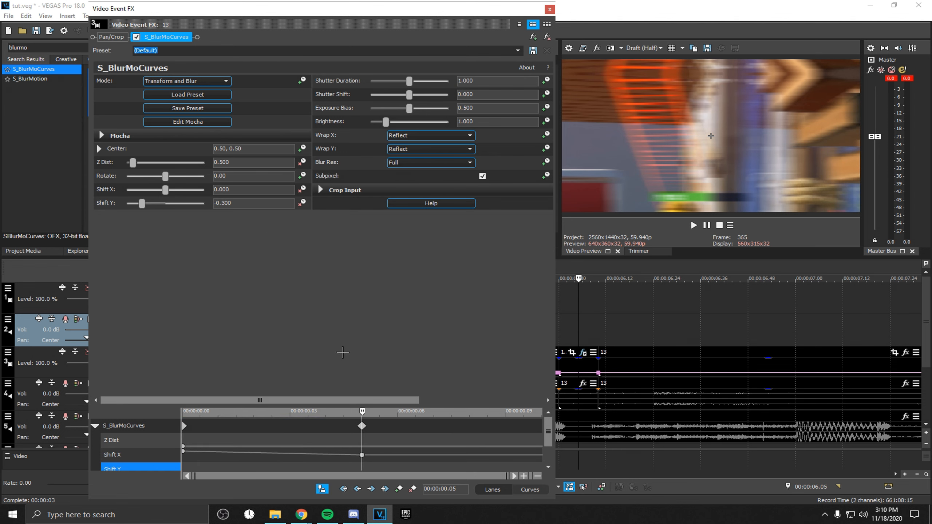
pyautogui.click(165, 205)
pyautogui.click(139, 440)
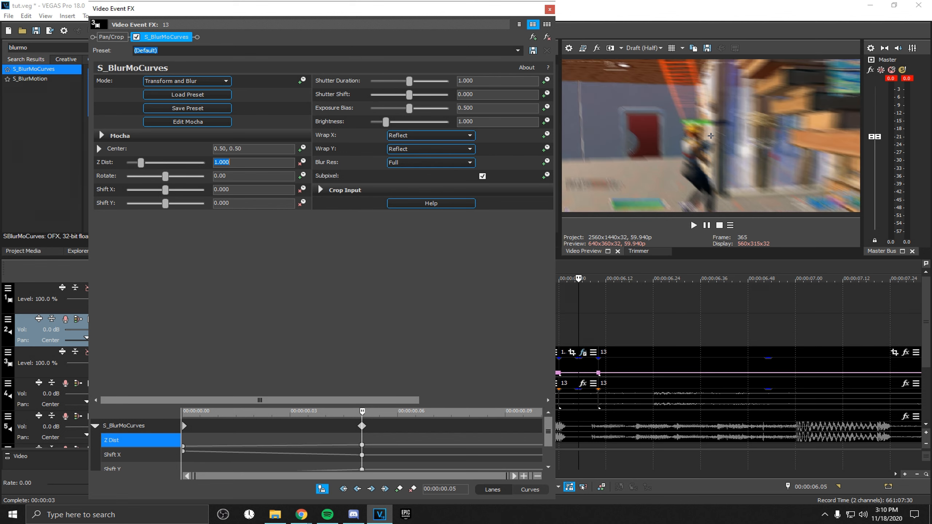
pyautogui.moveTo(363, 419); pyautogui.dragTo(361, 386)
# Set the Z Dist, Shift X and Shift Y keyframes to Slow Fade interpolation and close the effect window
pyautogui.rightClick(362, 445)
pyautogui.click(400, 392)
pyautogui.rightClick(183, 447)
pyautogui.click(224, 392)
pyautogui.rightClick(184, 452)
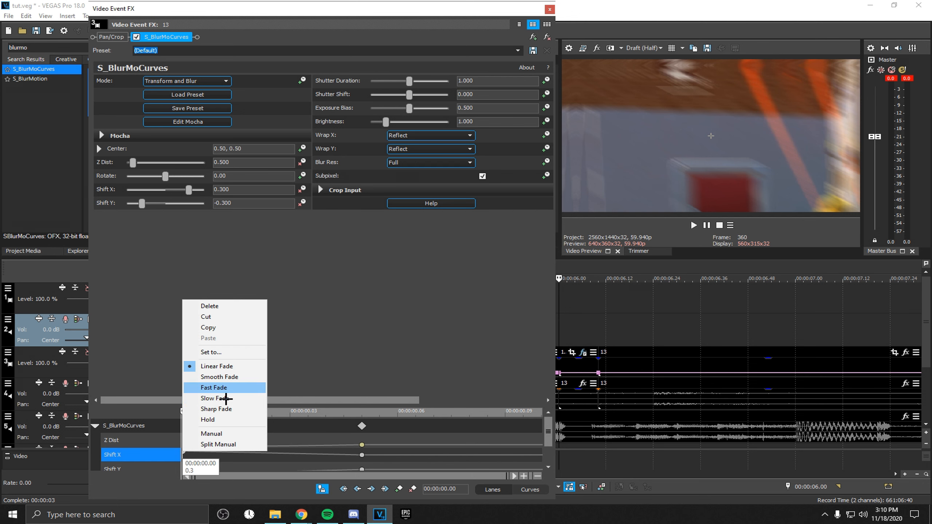
pyautogui.click(225, 399)
pyautogui.scroll(-1, 549, 443)
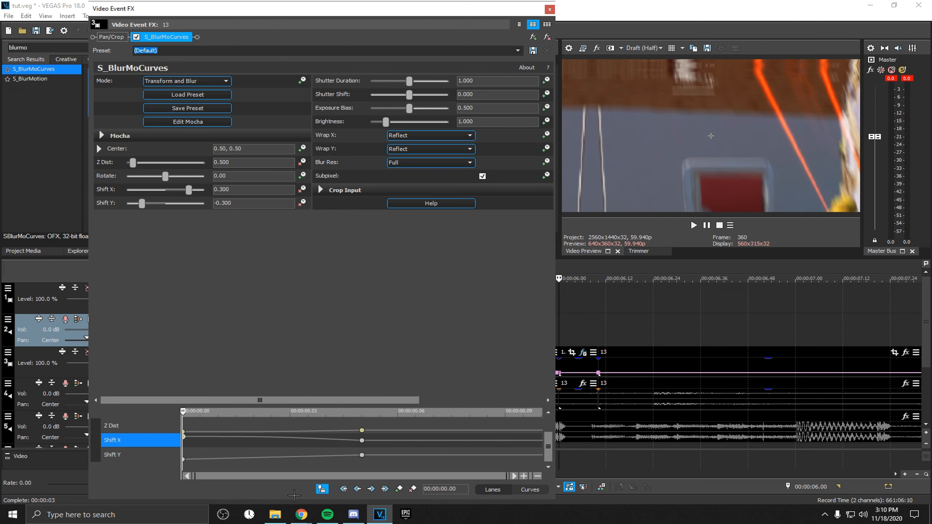
pyautogui.rightClick(184, 456)
pyautogui.click(204, 433)
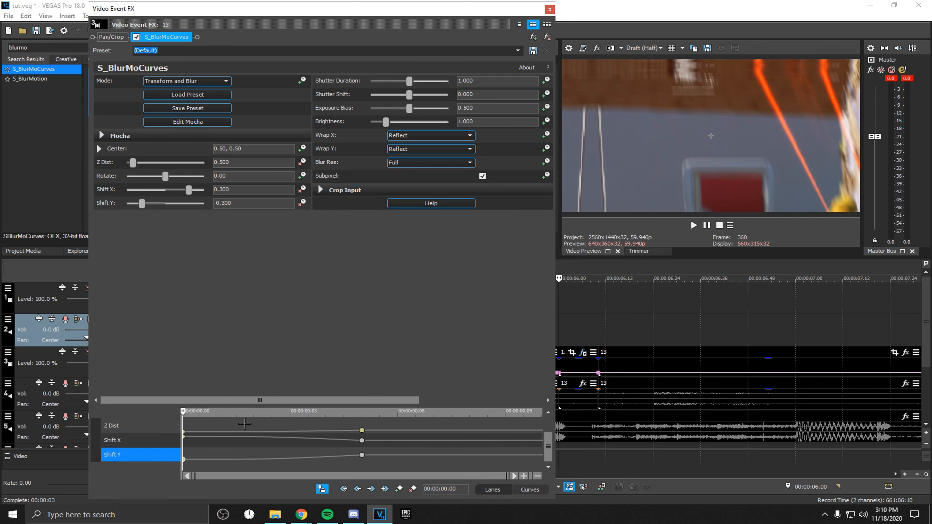
pyautogui.click(549, 9)
# Play and step frame by frame through the blurred transition around 00:00:06
pyautogui.click(464, 301)
pyautogui.press('space')
pyautogui.press('space')
pyautogui.click(535, 327)
pyautogui.press('Right')
pyautogui.press('Right')
pyautogui.press('Right')
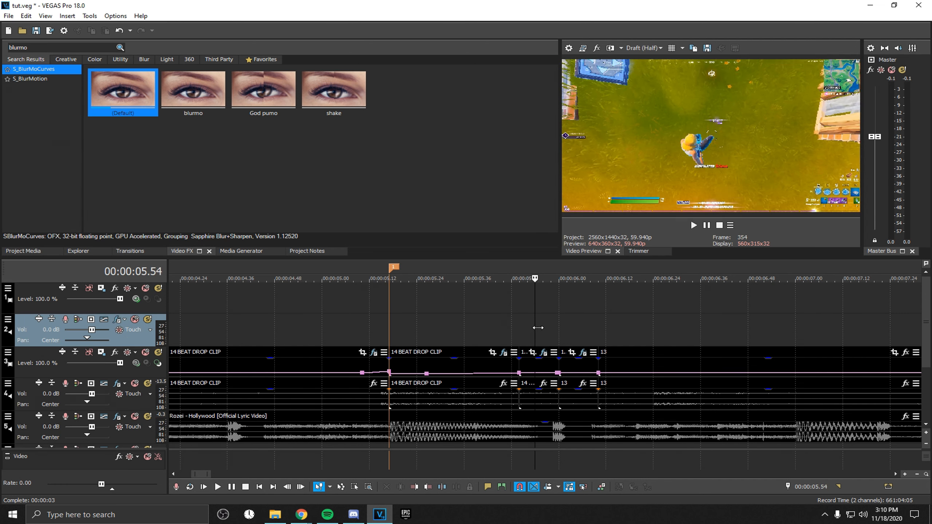
pyautogui.press('Right')
pyautogui.press('Right')
pyautogui.press('Right')
pyautogui.press('Right')
pyautogui.press('Right')
pyautogui.press('Right')
pyautogui.press('Right')
pyautogui.press('Right')
pyautogui.press('Right')
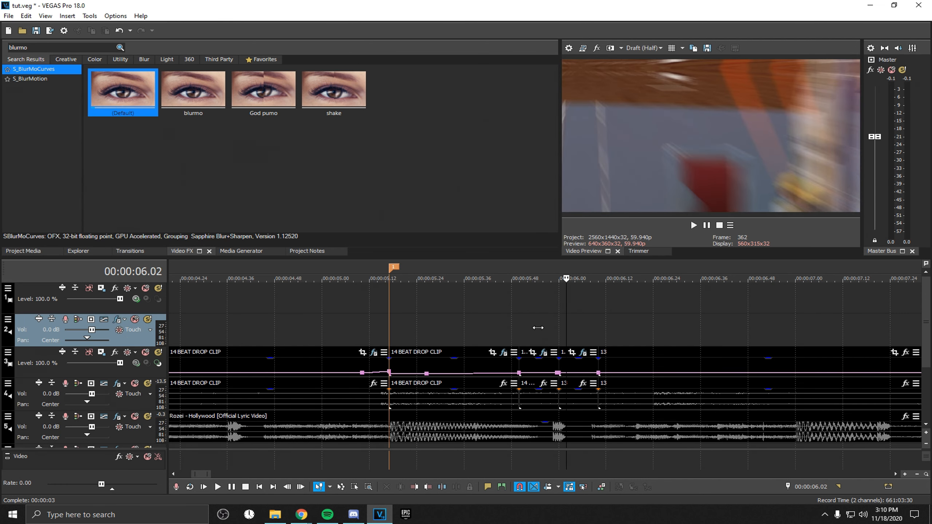
pyautogui.press('Right')
pyautogui.press('Left')
pyautogui.press('Left')
pyautogui.press('Left')
pyautogui.press('Left')
pyautogui.press('Left')
pyautogui.press('Left')
pyautogui.press('Left')
pyautogui.press('Left')
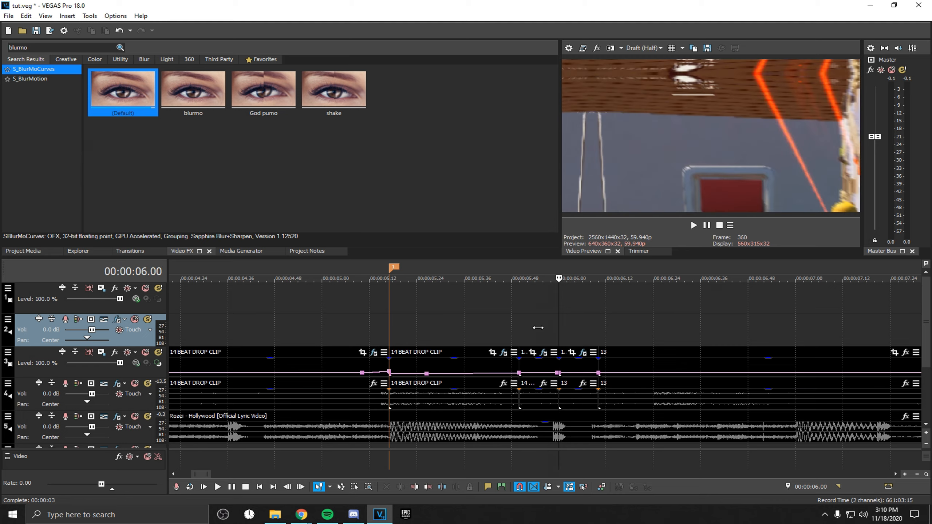
pyautogui.press('Right')
pyautogui.press('Right')
pyautogui.press('Right')
pyautogui.press('Right')
pyautogui.press('Right')
pyautogui.press('Right')
pyautogui.press('Right')
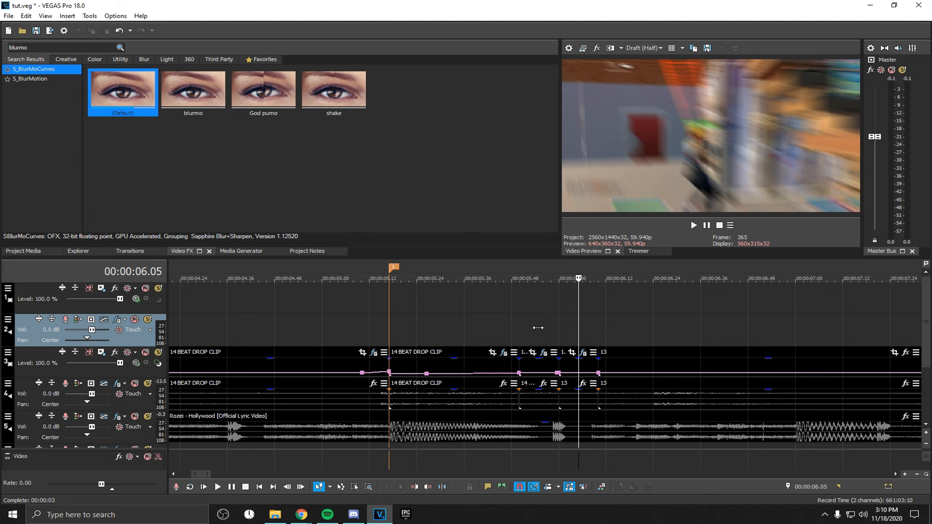
pyautogui.click(480, 330)
pyautogui.press('space')
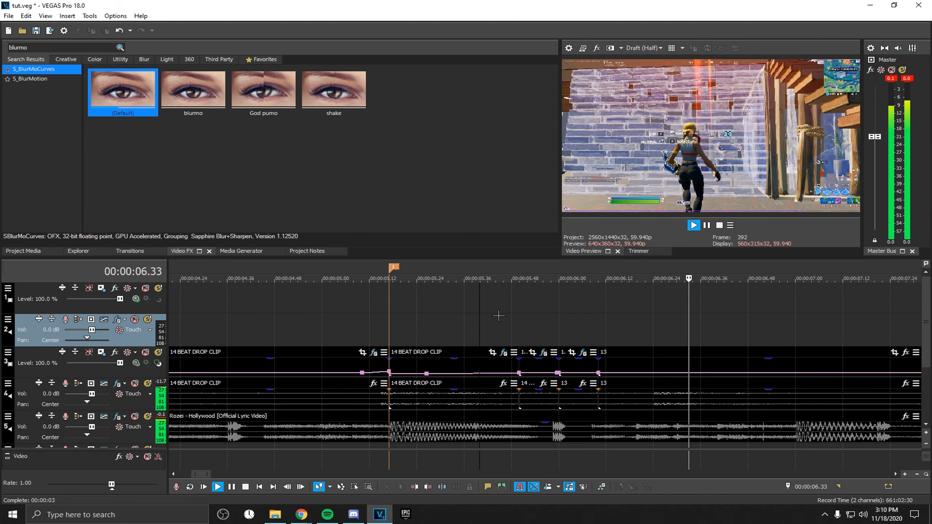
pyautogui.press('space')
pyautogui.scroll(4, 544, 370)
# Split the clip at the playhead near 00:00:08.48 and apply the default S_BlurMoCurves preset to the new segment
pyautogui.click(544, 370)
pyautogui.press('Right')
pyautogui.press('Right')
pyautogui.press('Right')
pyautogui.press('Right')
pyautogui.press('Right')
pyautogui.press('Right')
pyautogui.press('Right')
pyautogui.press('Right')
pyautogui.press('Right')
pyautogui.press('Right')
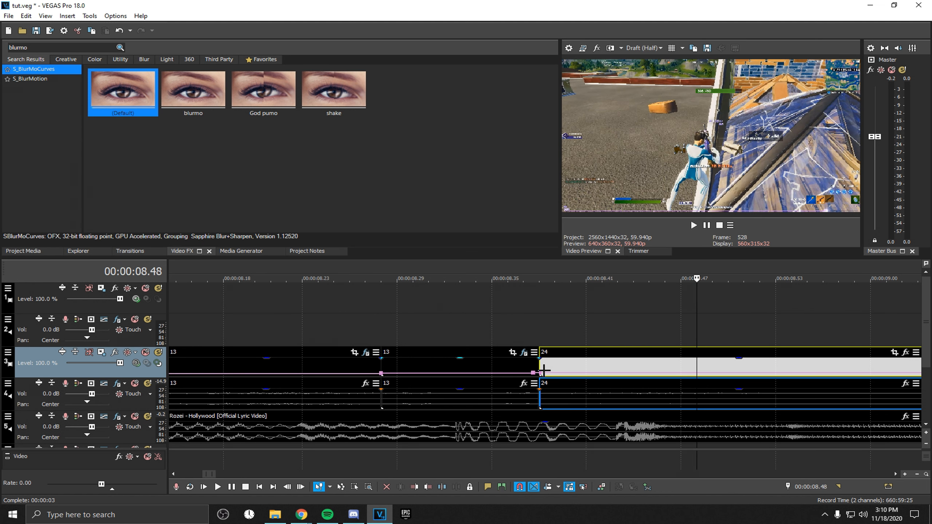
pyautogui.press('s')
pyautogui.moveTo(147, 103); pyautogui.dragTo(440, 355)
# Enable Rotate animation on the new segment's effect and set Rotate to -90
pyautogui.click(302, 176)
pyautogui.moveTo(518, 466); pyautogui.dragTo(566, 472)
pyautogui.moveTo(174, 179); pyautogui.dragTo(196, 183)
pyautogui.press('space')
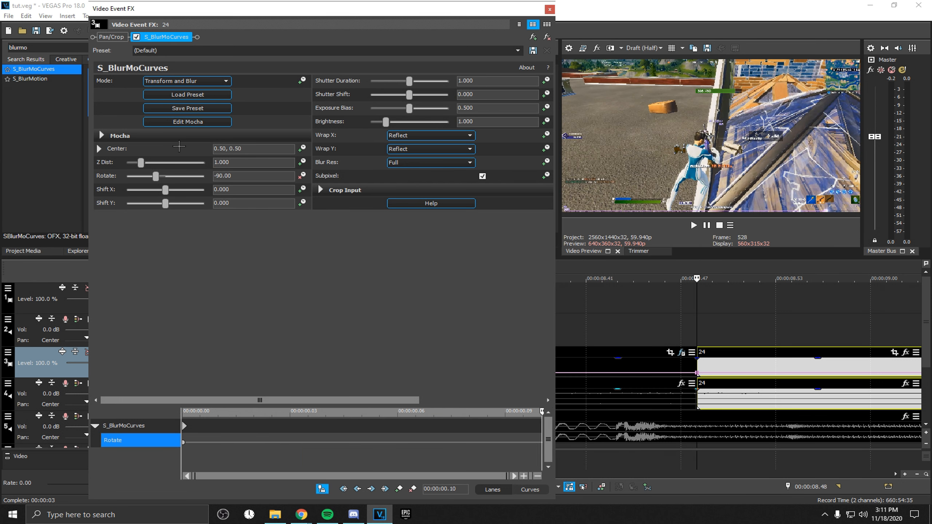
# Set Rotate to 0 at the end keyframe and return the effect cursor to the start
pyautogui.moveTo(156, 183); pyautogui.dragTo(174, 186)
pyautogui.doubleClick(221, 177)
pyautogui.write('0')
pyautogui.press('Return')
pyautogui.moveTo(347, 446); pyautogui.dragTo(228, 447)
pyautogui.press('space')
# In the previous clip's S_BlurMoCurves effect, change the fade type of the Rotate end keyframe
pyautogui.scroll(-3, 602, 363)
pyautogui.click(587, 352)
pyautogui.rightClick(543, 454)
pyautogui.click(593, 393)
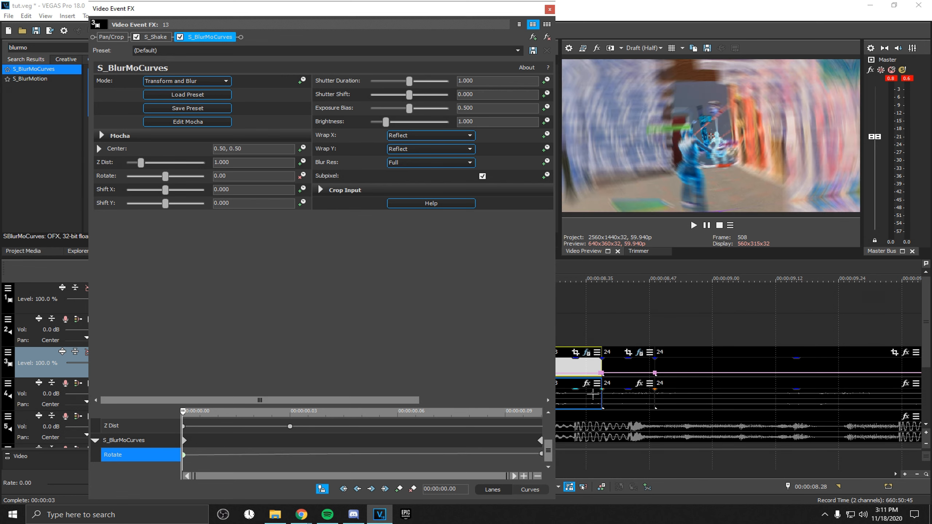
pyautogui.click(559, 22)
# Change the fade type of both Rotate keyframes in the new segment's S_BlurMoCurves effect
pyautogui.click(641, 353)
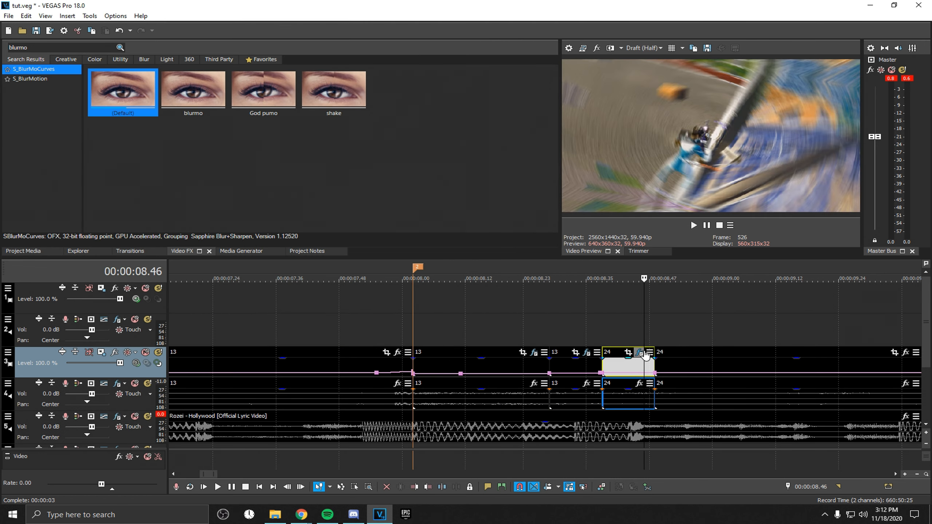
pyautogui.rightClick(184, 442)
pyautogui.click(235, 382)
pyautogui.rightClick(542, 440)
pyautogui.click(592, 380)
pyautogui.moveTo(398, 415); pyautogui.dragTo(196, 417)
pyautogui.click(195, 445)
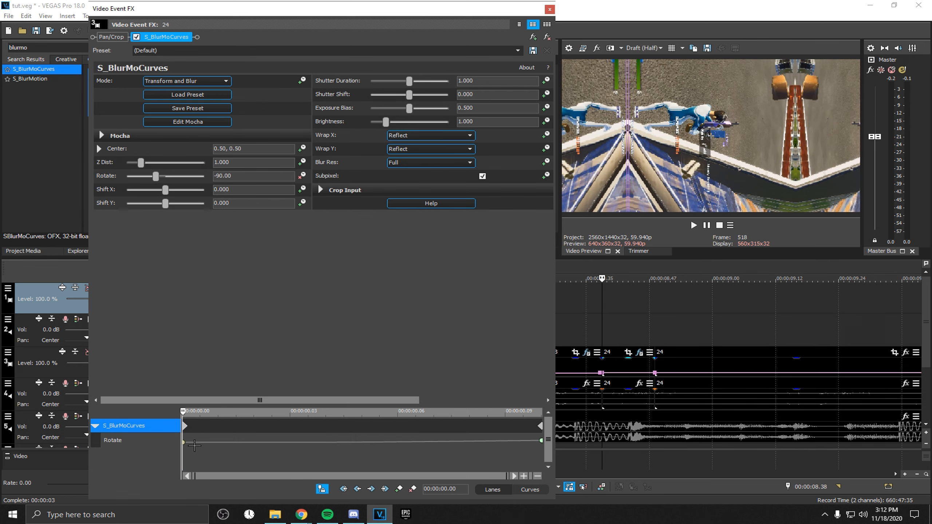
pyautogui.click(185, 443)
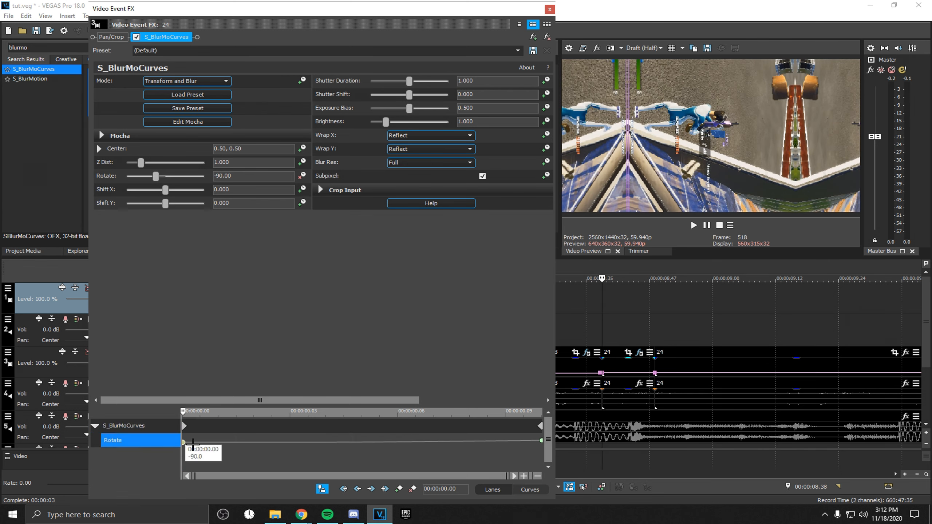
# Close the effect window and play back the rotating blur transition
pyautogui.click(550, 9)
pyautogui.click(550, 333)
pyautogui.press('space')
pyautogui.press('space')
pyautogui.press('space')
pyautogui.press('space')
pyautogui.click(487, 328)
pyautogui.press('space')
pyautogui.press('space')
pyautogui.press('space')
pyautogui.press('space')
pyautogui.press('space')
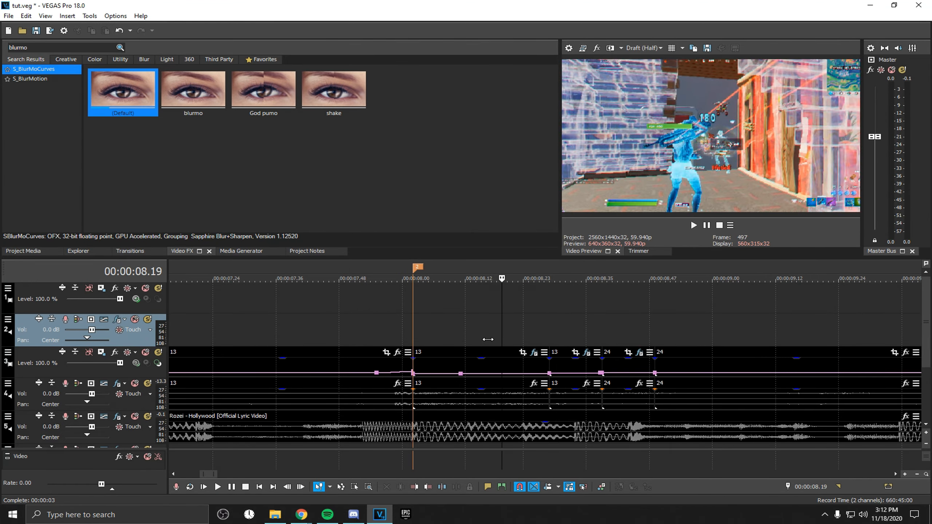
# Reopen the previous clip's effect and change the fade type of its Rotate end keyframe
pyautogui.click(588, 352)
pyautogui.moveTo(509, 464); pyautogui.dragTo(547, 465)
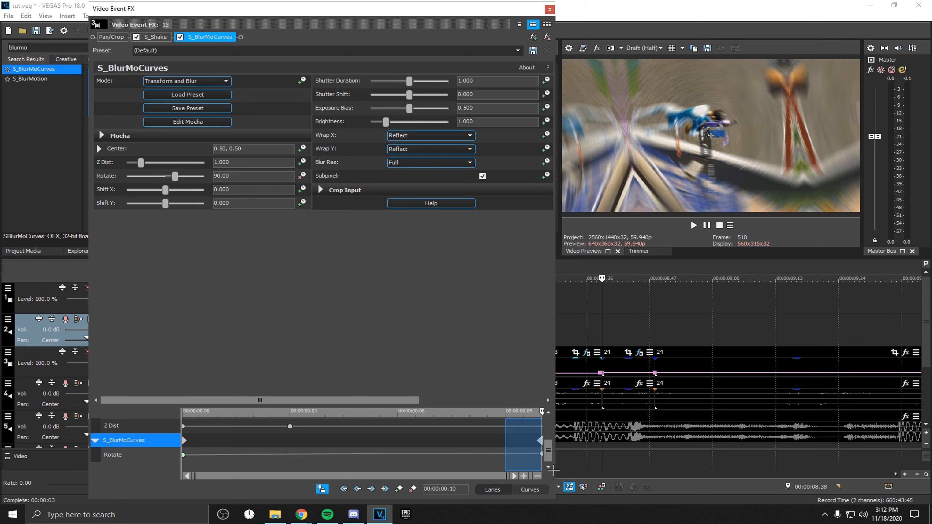
pyautogui.click(541, 465)
pyautogui.click(541, 455)
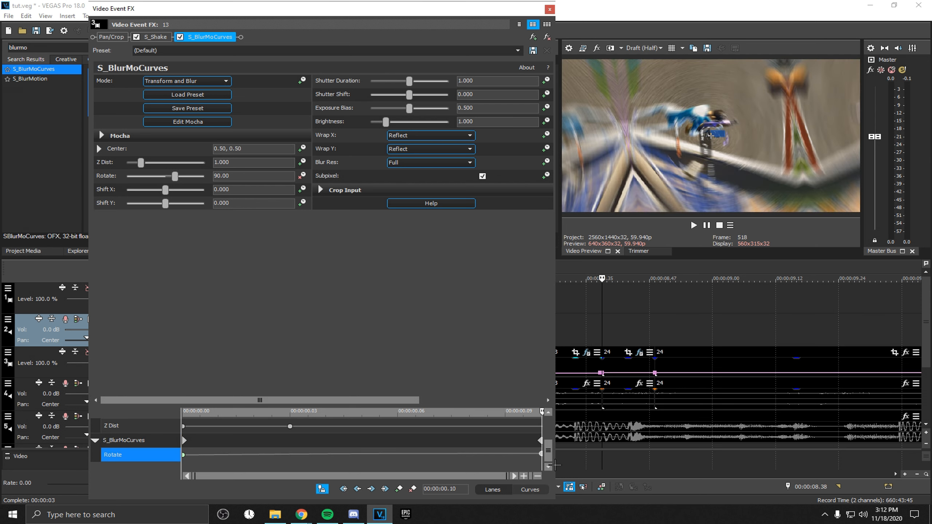
pyautogui.rightClick(541, 454)
pyautogui.click(588, 392)
# Split the clip at 00:00:11.21 and select the clip that follows the cut
pyautogui.moveTo(510, 465); pyautogui.dragTo(339, 435)
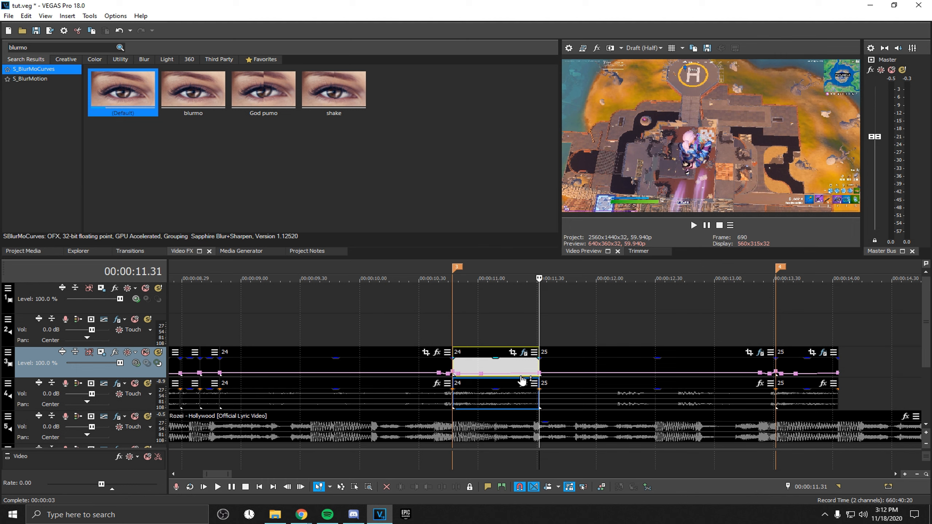
pyautogui.press('Left')
pyautogui.press('Left')
pyautogui.press('Left')
pyautogui.press('Left')
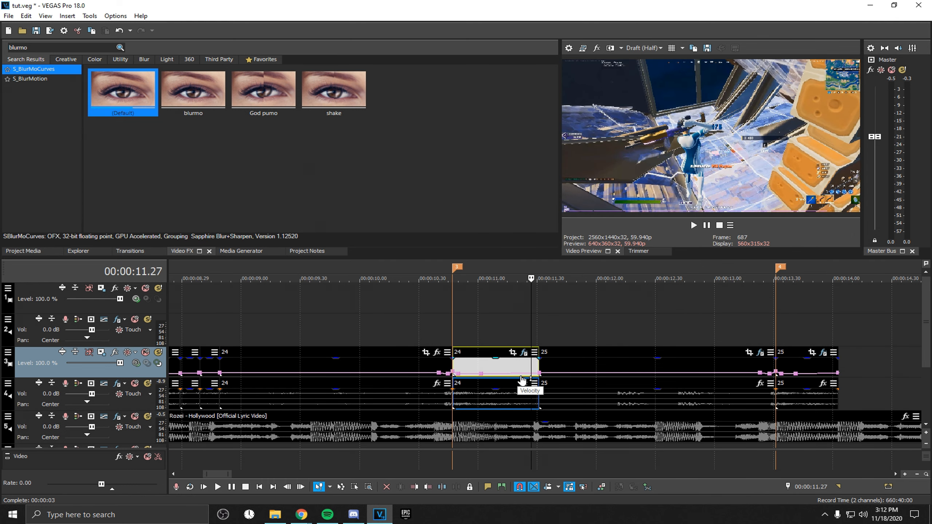
pyautogui.press('Left')
pyautogui.press('Left')
pyautogui.press('Left')
pyautogui.press('Left')
pyautogui.press('Left')
pyautogui.press('Left')
pyautogui.press('s')
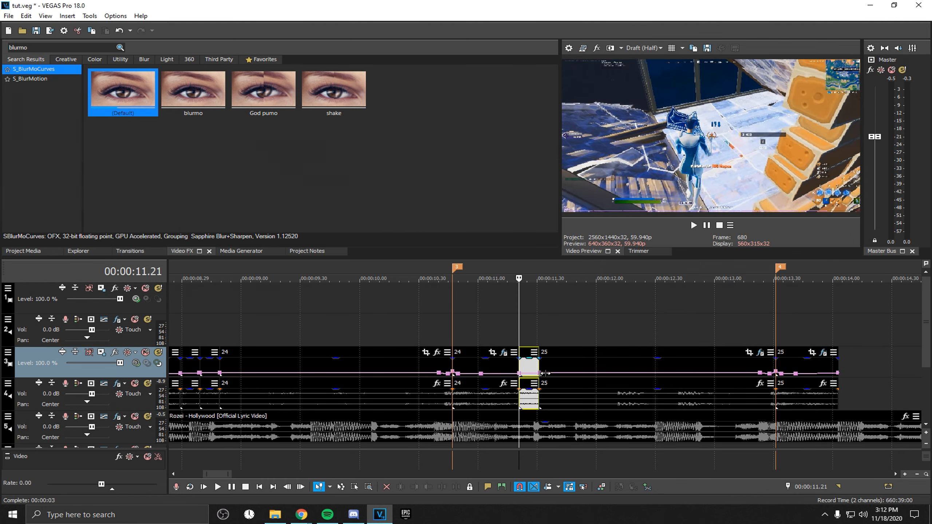
pyautogui.click(546, 367)
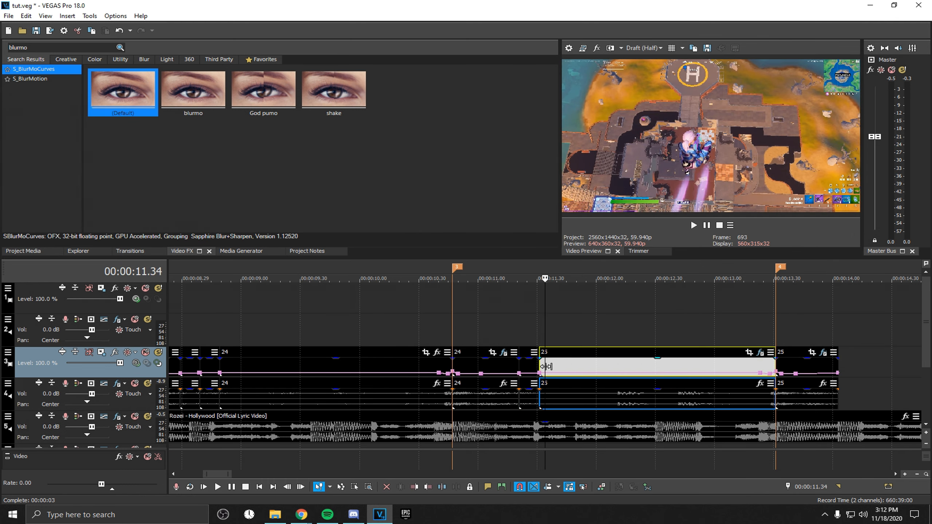